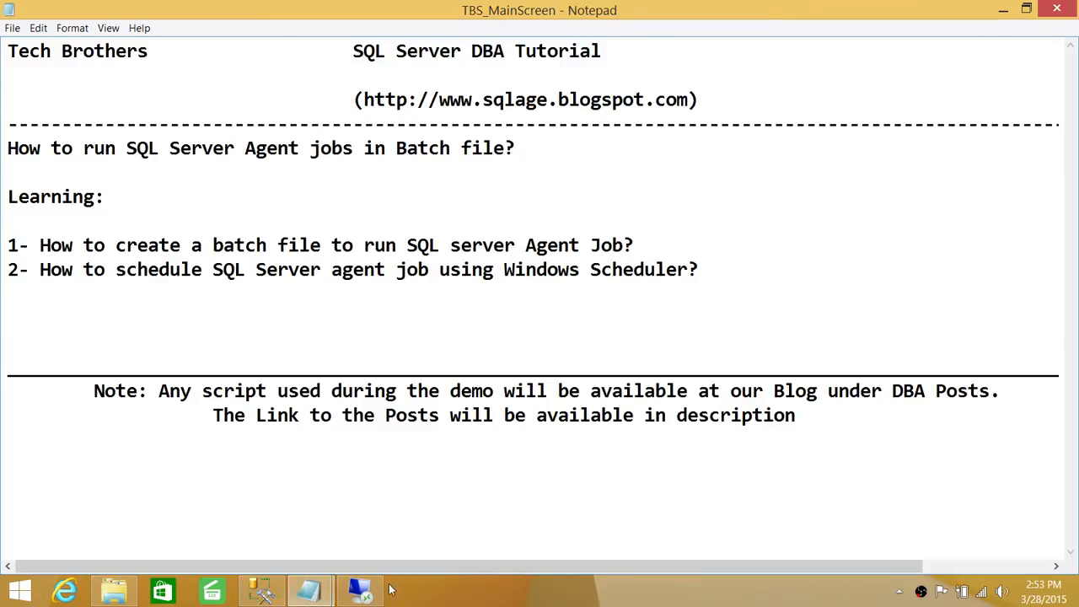
Switch to the TBSSQL remote desktop and open the Starbatchjob batch file for editing in Notepad.
left_click(363, 591)
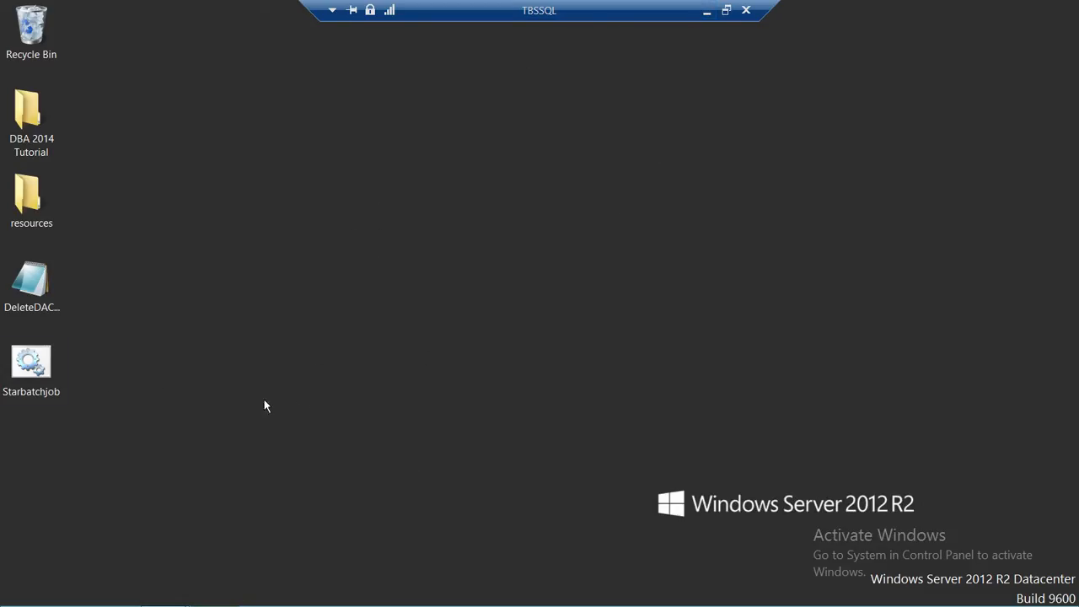
right_click(26, 362)
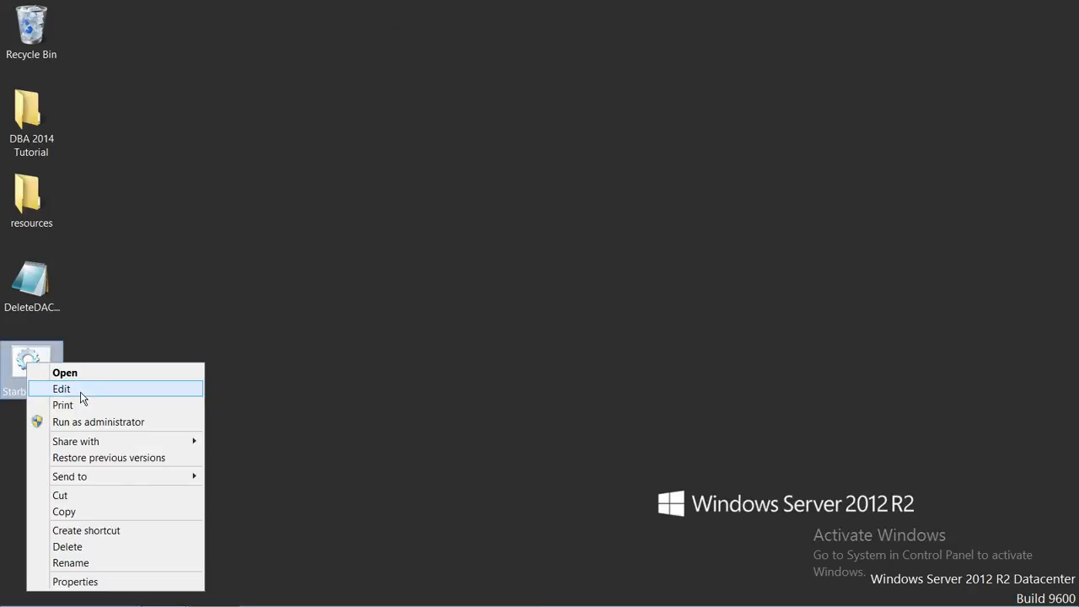
left_click(61, 389)
left_click_drag(537, 59, 780, 85)
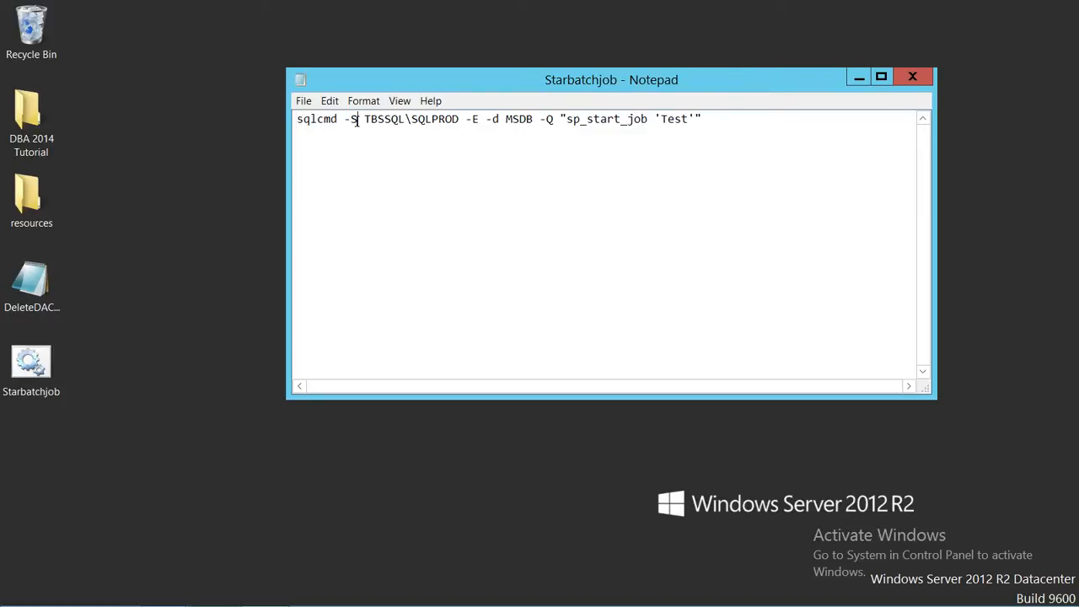
Examine the -S option and the server instance TBSSQL\SQLPROD in the sqlcmd line.
left_click_drag(358, 121, 354, 120)
left_click(366, 143)
left_click_drag(461, 119, 365, 119)
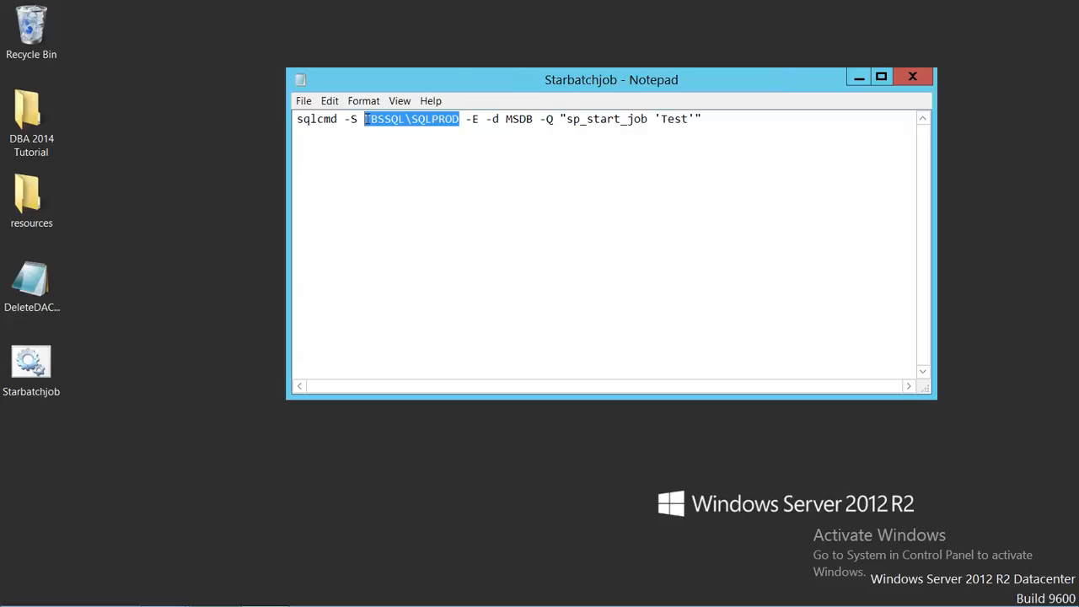
left_click(408, 134)
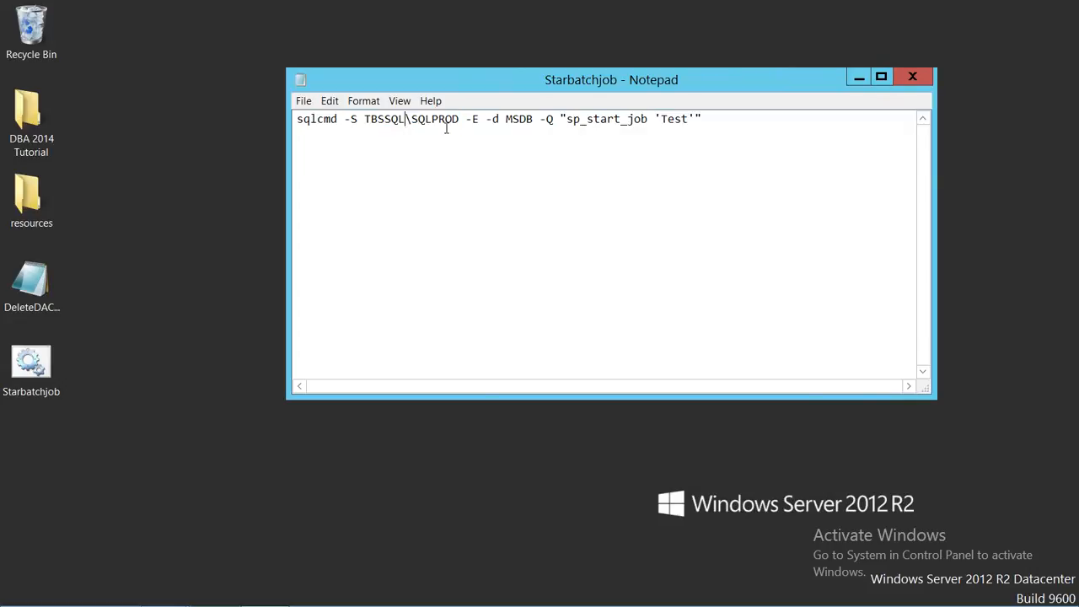
left_click_drag(459, 119, 412, 118)
left_click(481, 122)
Add the note lines "-U -> username" and "-P -> password" below the sqlcmd command and delete them again.
left_click(738, 122)
key("Return")
key("Return")
type("-U -> username")
key("Return")
type("-P -> password")
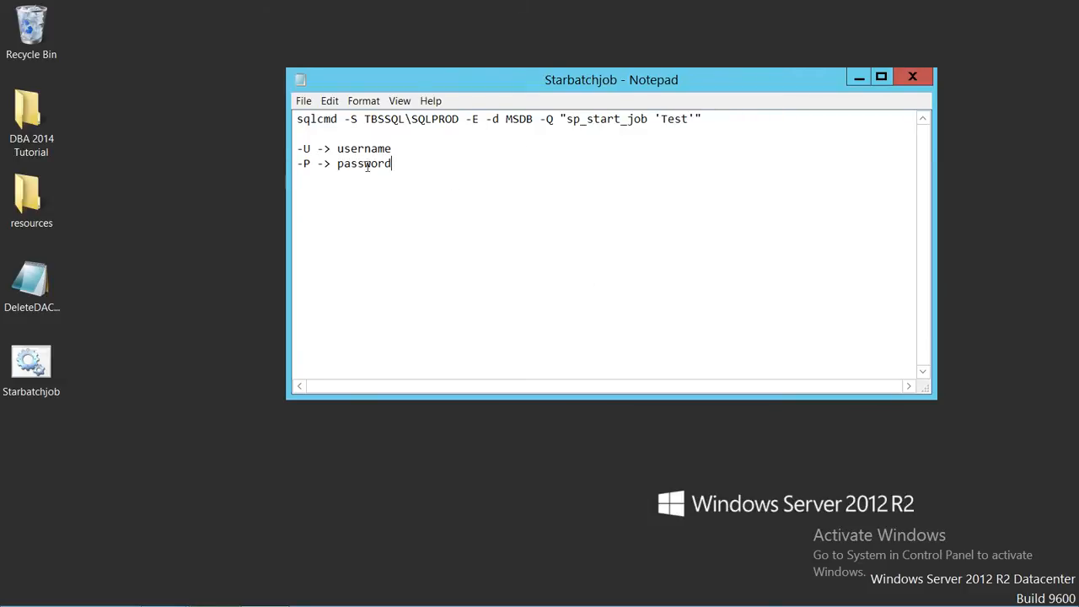
left_click_drag(393, 164, 293, 150)
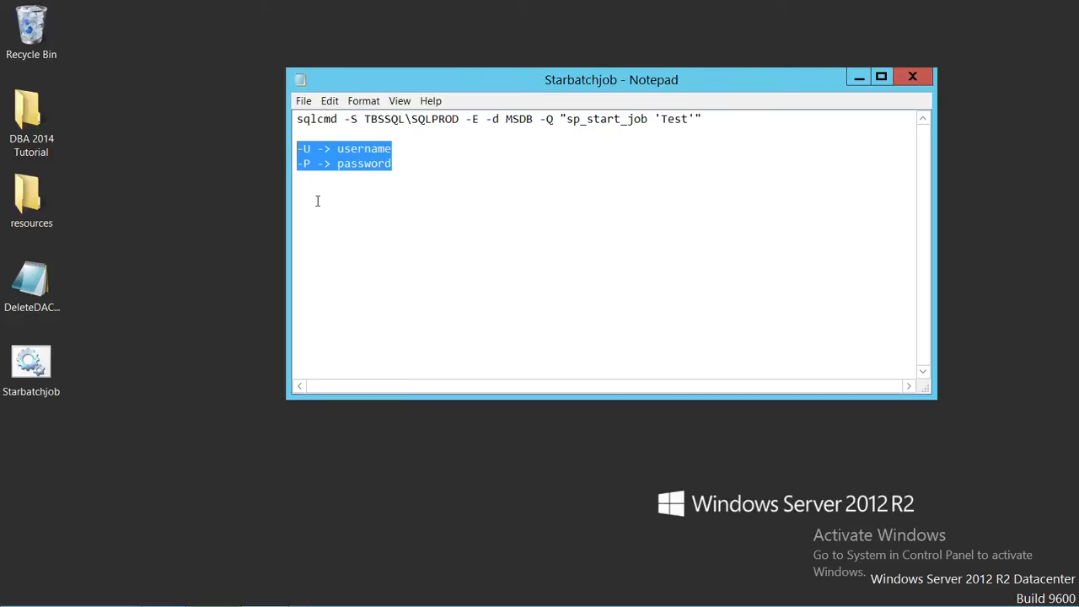
key("Delete")
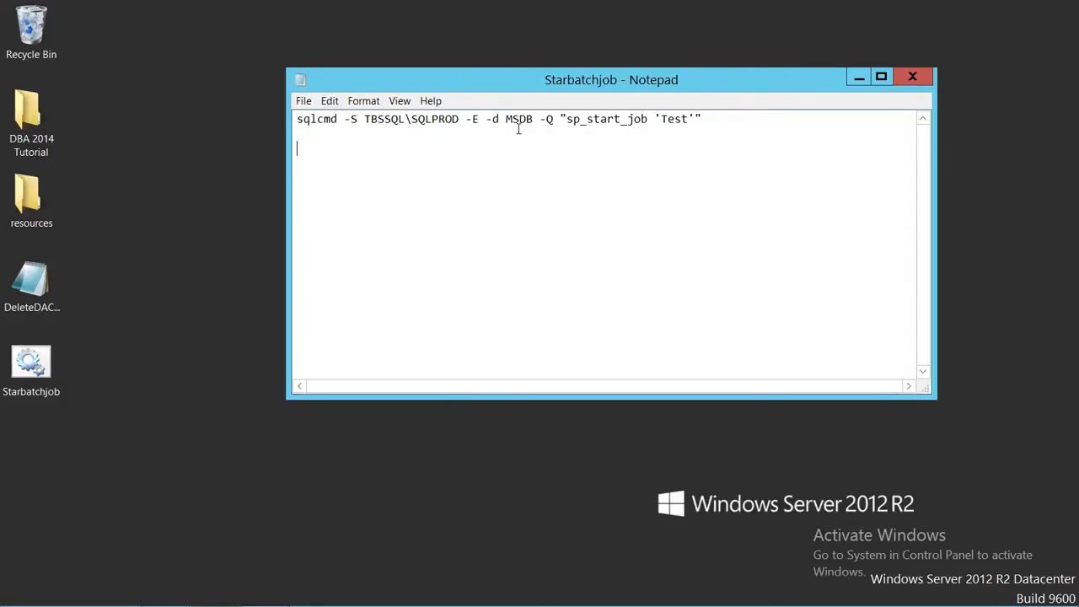
Examine the MSDB database option and the quoted sp_start_job query in the sqlcmd line.
left_click_drag(534, 120, 507, 119)
left_click(539, 148)
left_click_drag(534, 119, 506, 119)
left_click_drag(689, 119, 661, 120)
left_click_drag(707, 123, 562, 119)
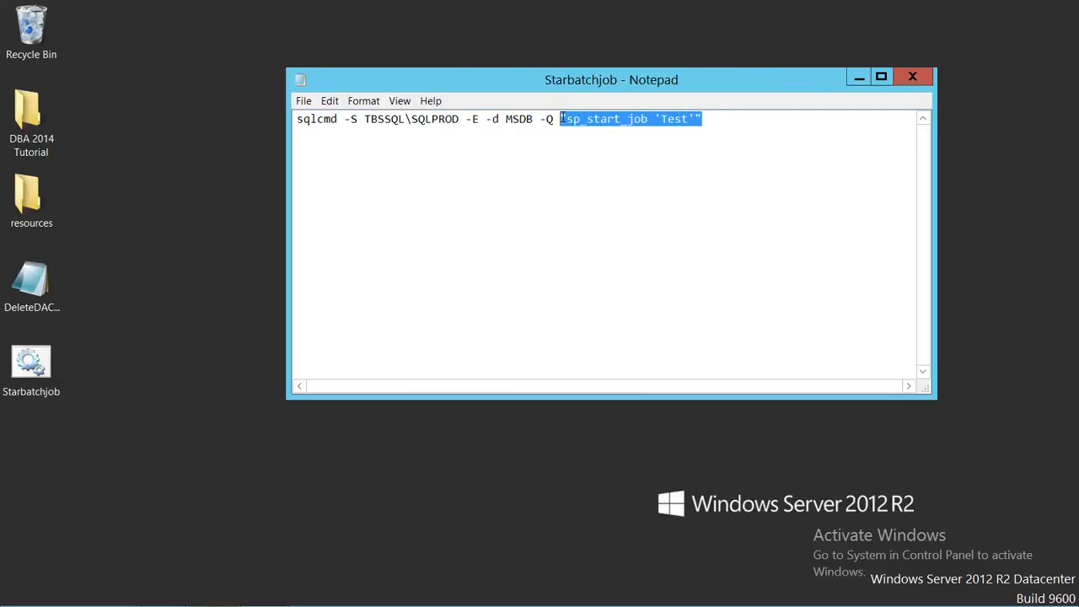
left_click(646, 144)
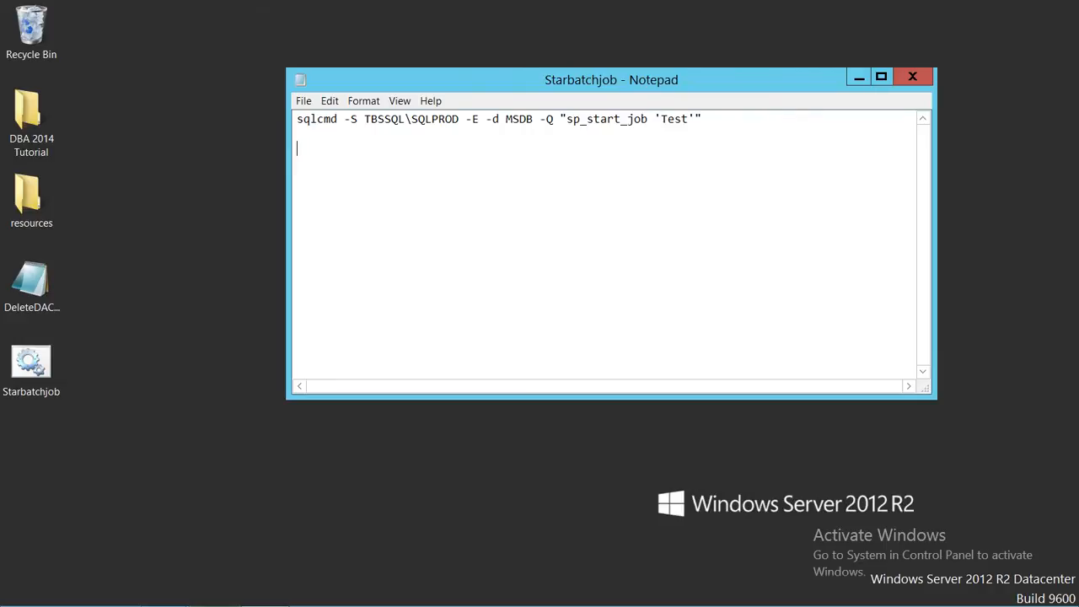
Write the option variants "-Q" and "-q" on separate lines below the command and remove both.
type("-Q")
left_click_drag(703, 119, 570, 119)
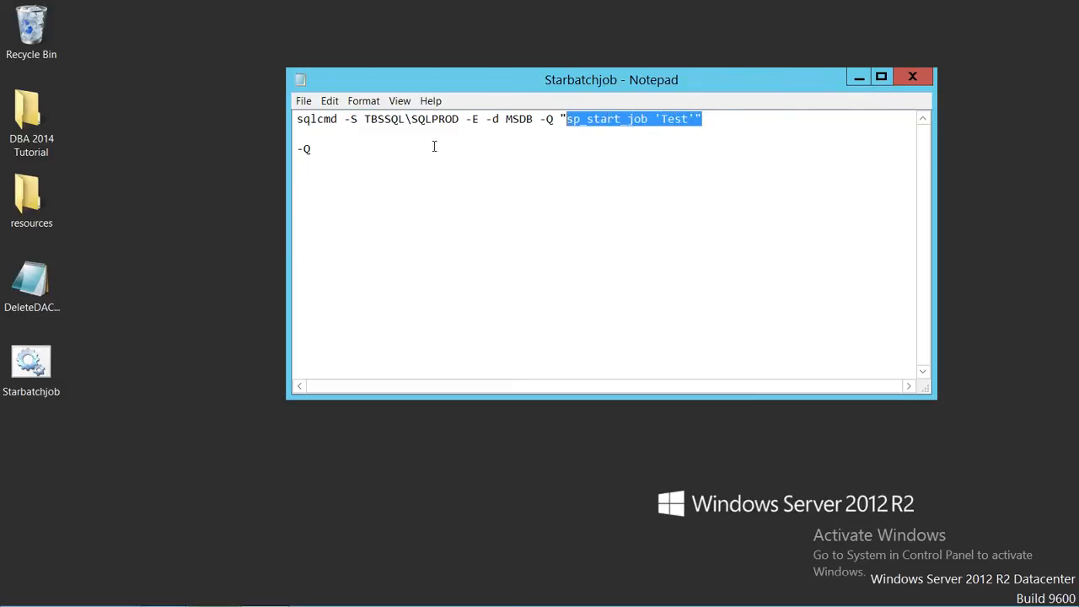
left_click(336, 148)
key("Return")
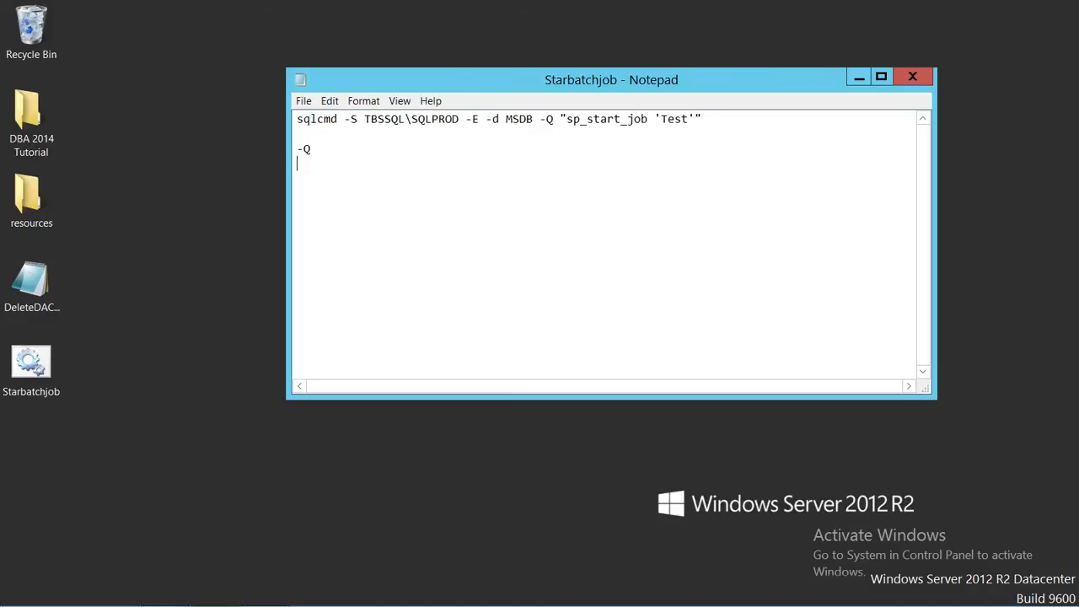
type("-q")
left_click_drag(321, 164, 292, 150)
key("BackSpace")
Review the sp_start_job procedure and its 'Test' job name, and close the batch file without saving.
left_click(720, 120)
left_click_drag(648, 121, 569, 120)
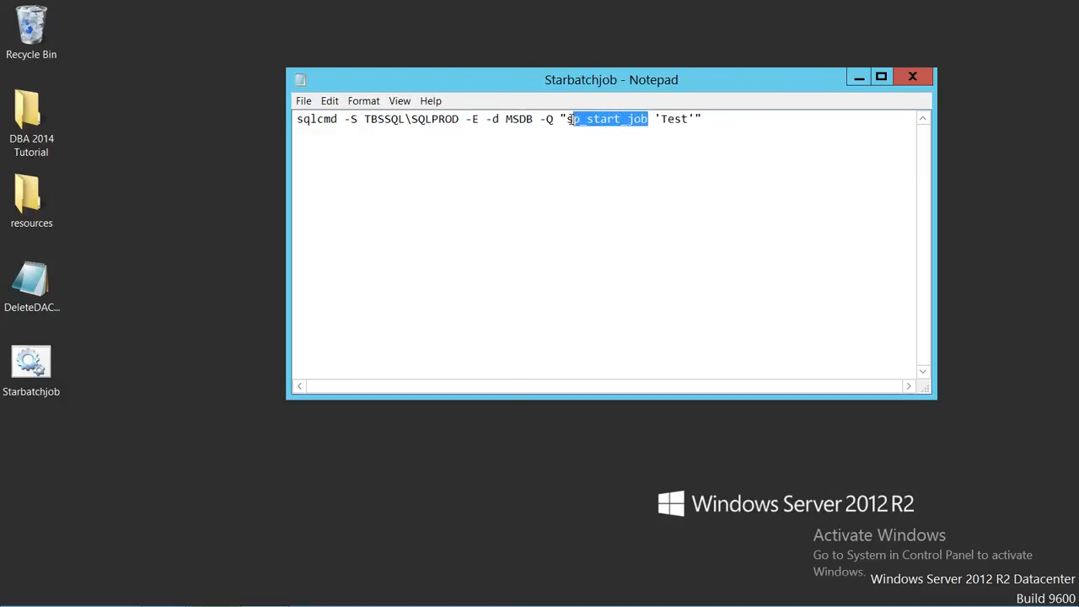
left_click(633, 144)
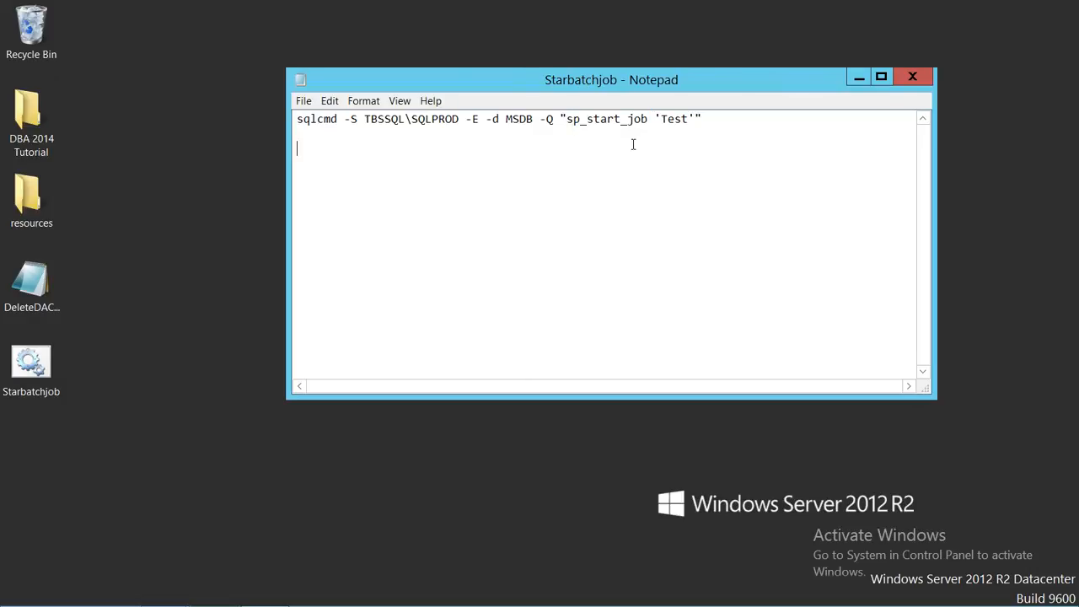
left_click_drag(690, 121, 663, 118)
left_click(703, 163)
left_click(921, 80)
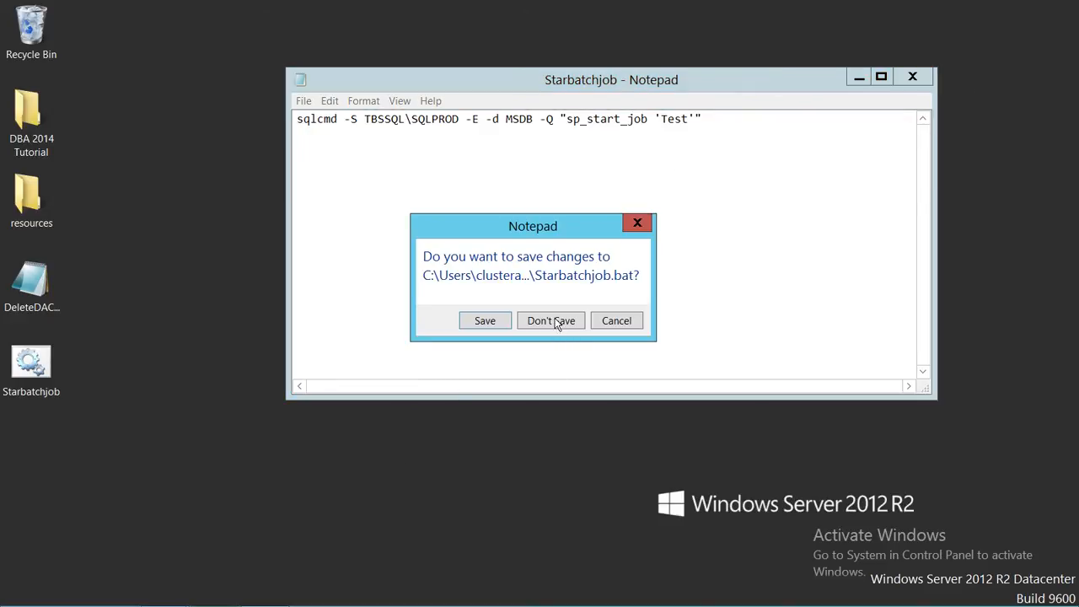
left_click(576, 322)
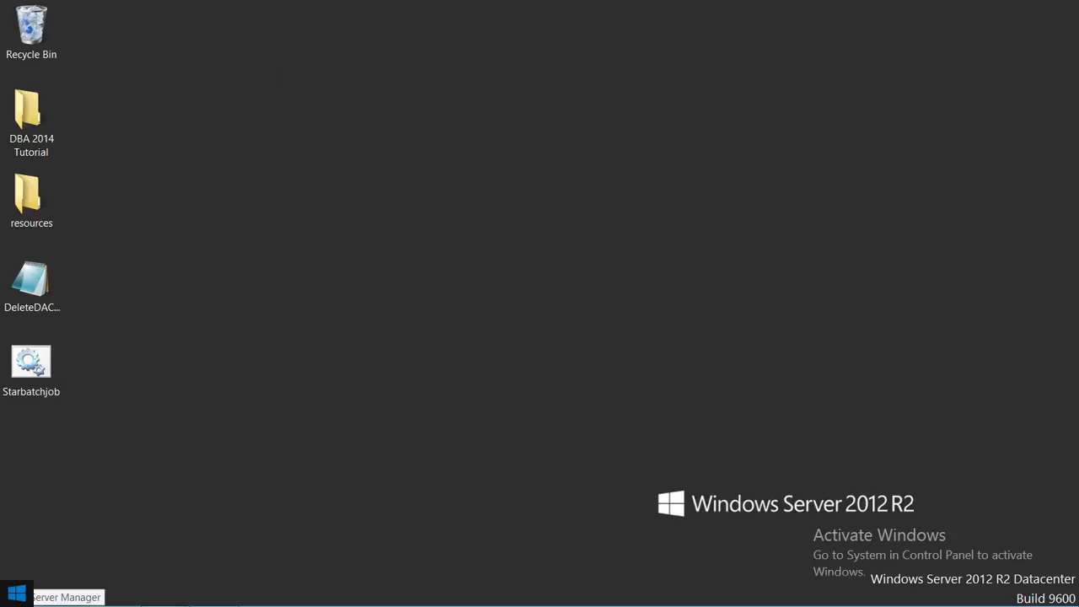
Open Task Scheduler from the Administrative Tools and minimize the Administrative Tools window.
left_click(17, 594)
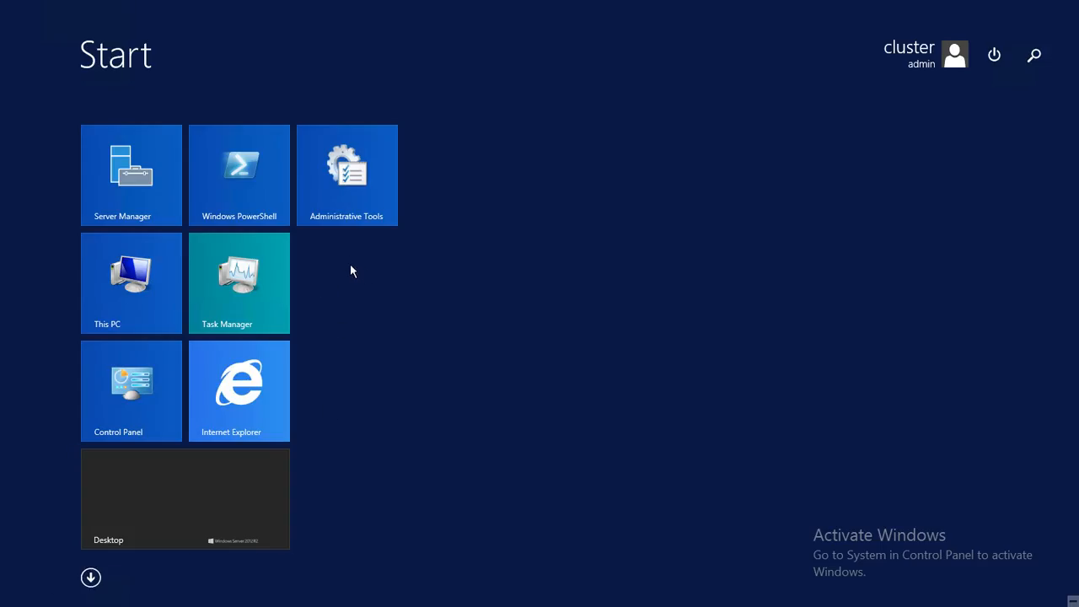
left_click(351, 199)
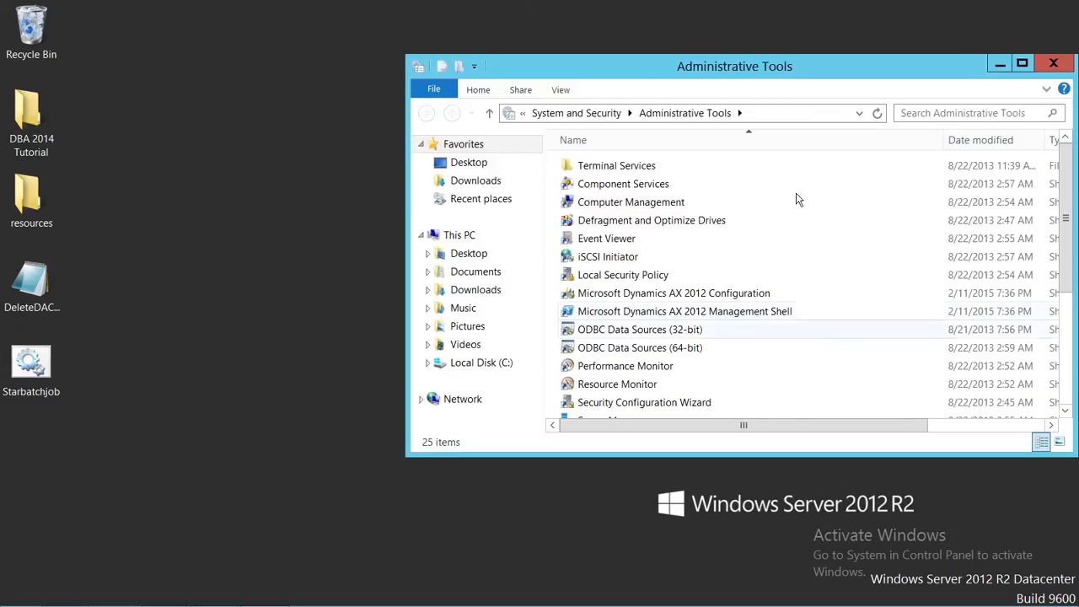
scroll(799, 329, "down", 2)
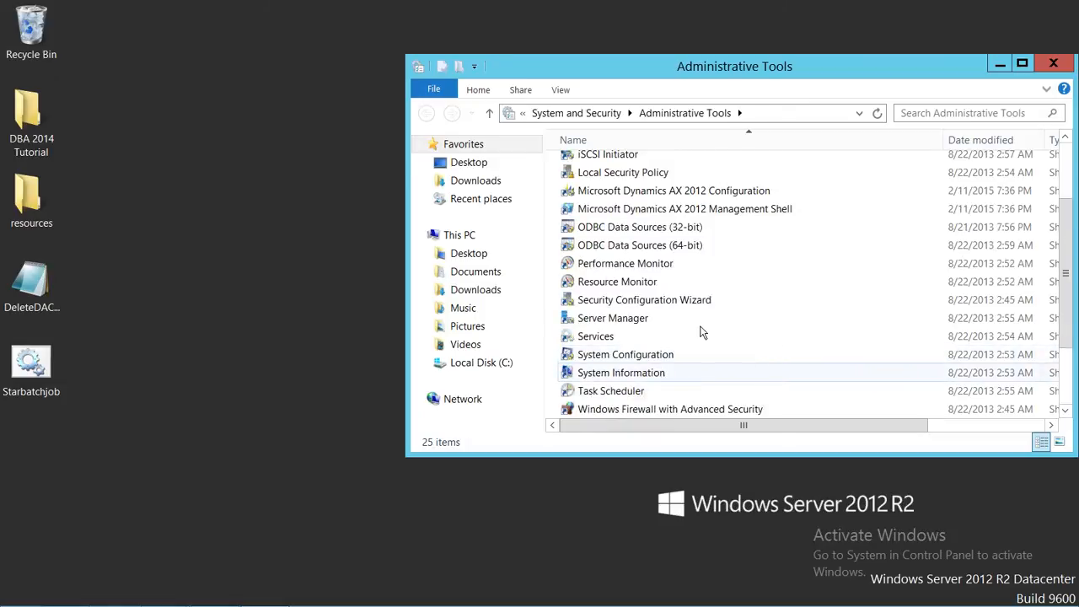
scroll(700, 331, "down", 2)
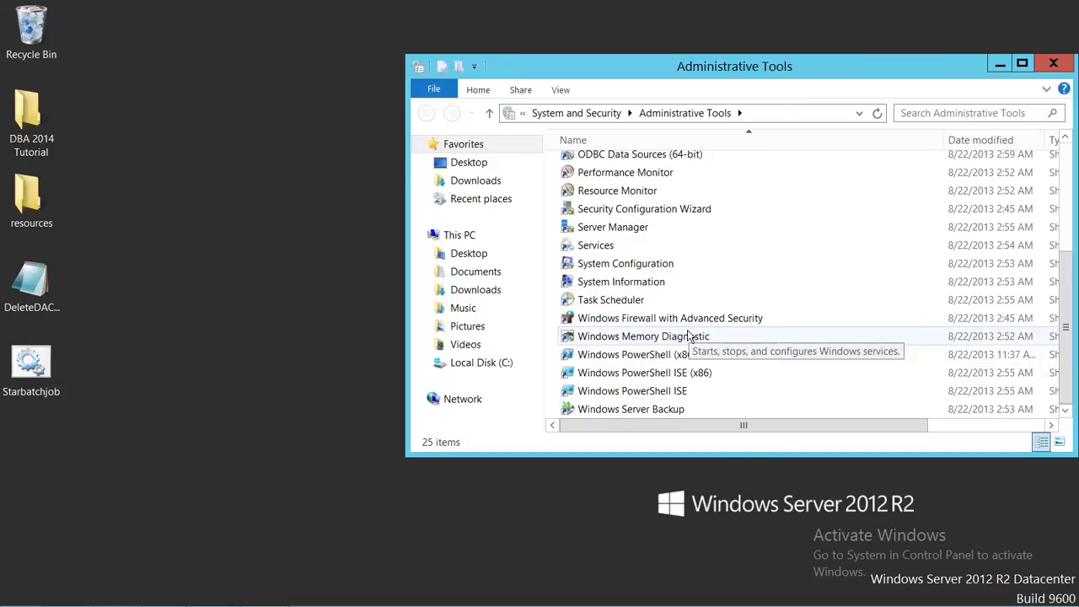
left_click(628, 302)
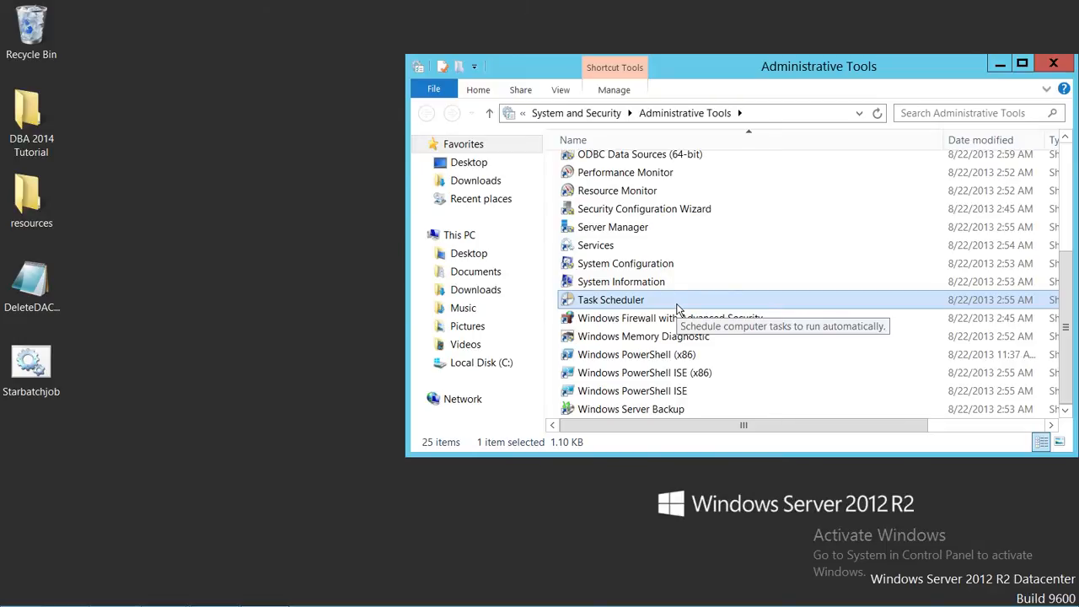
double_click(632, 306)
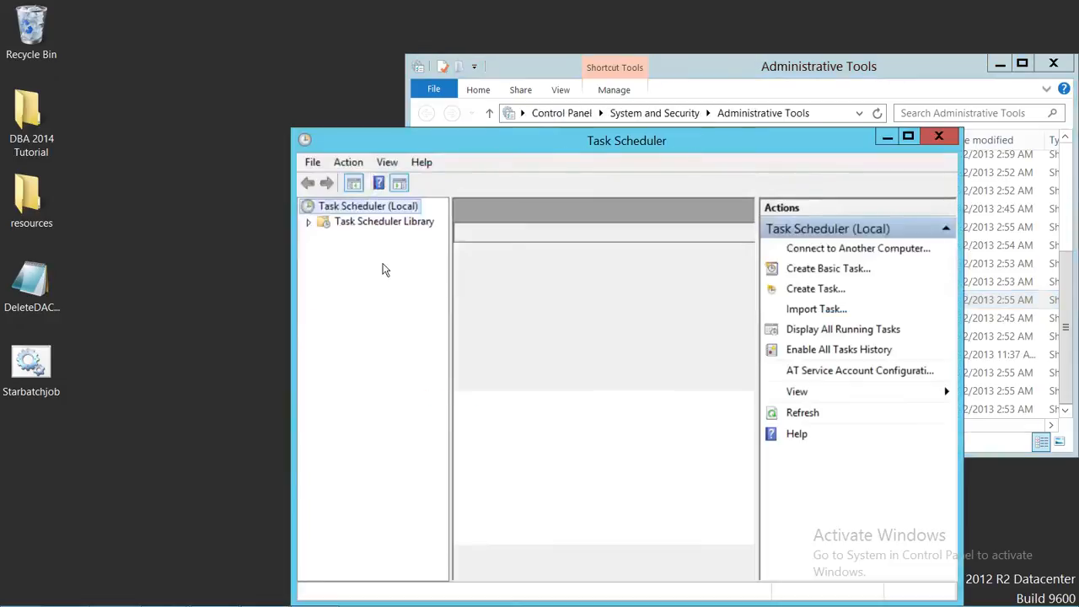
left_click_drag(635, 147, 564, 88)
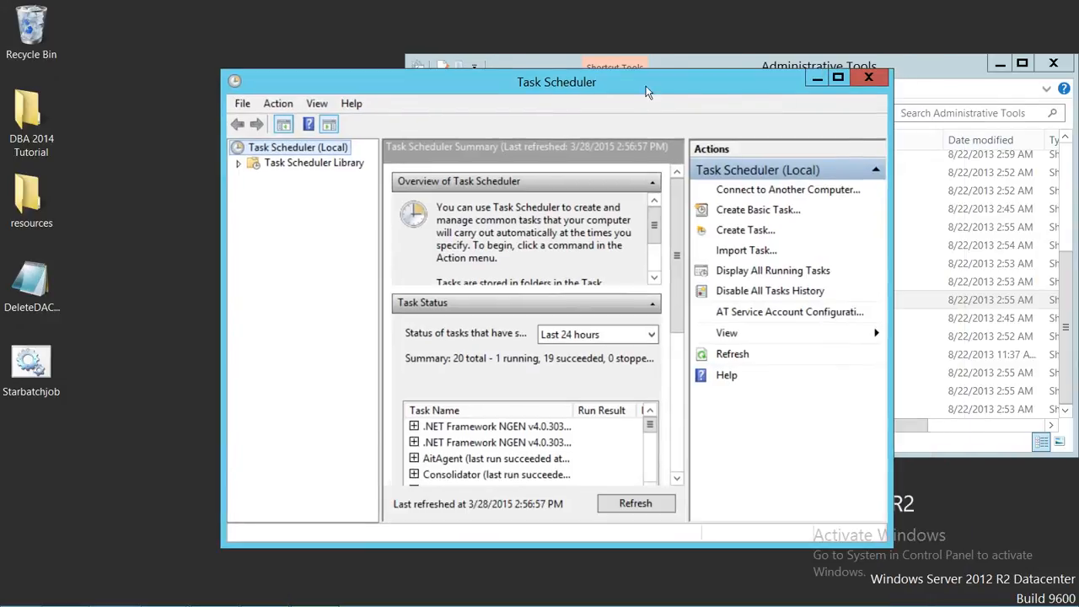
left_click(1001, 68)
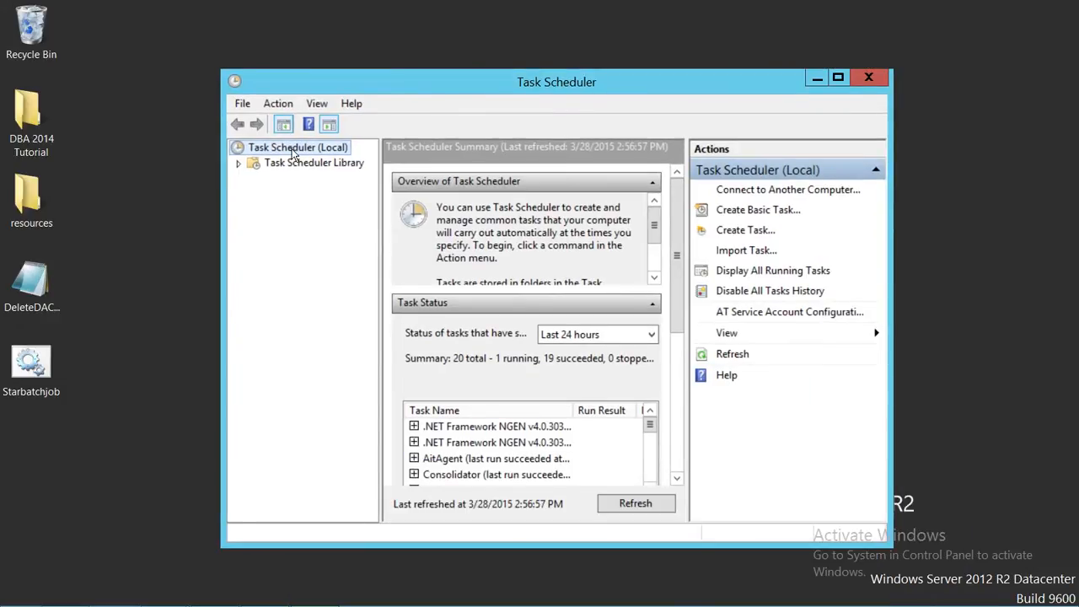
Start a new basic task in Task Scheduler (Local) and name it StartSQLJob.
right_click(292, 150)
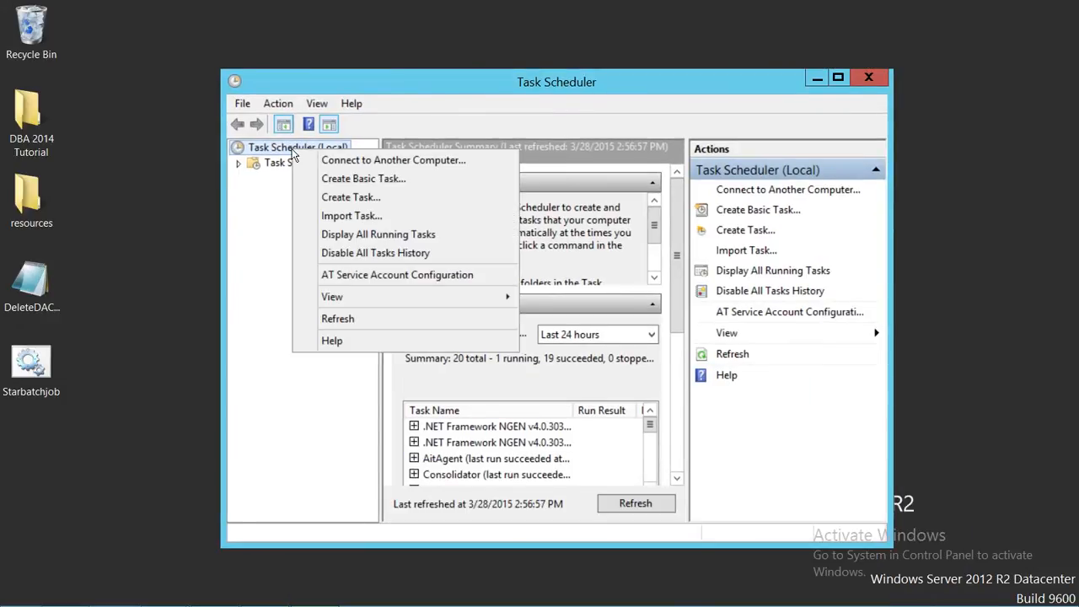
left_click(395, 179)
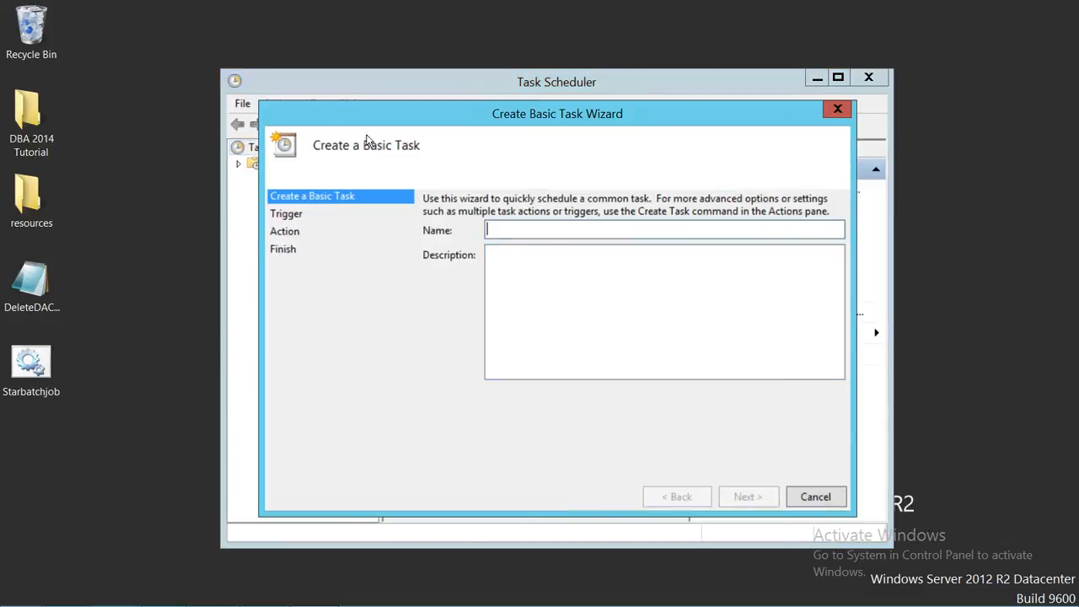
left_click_drag(531, 116, 511, 90)
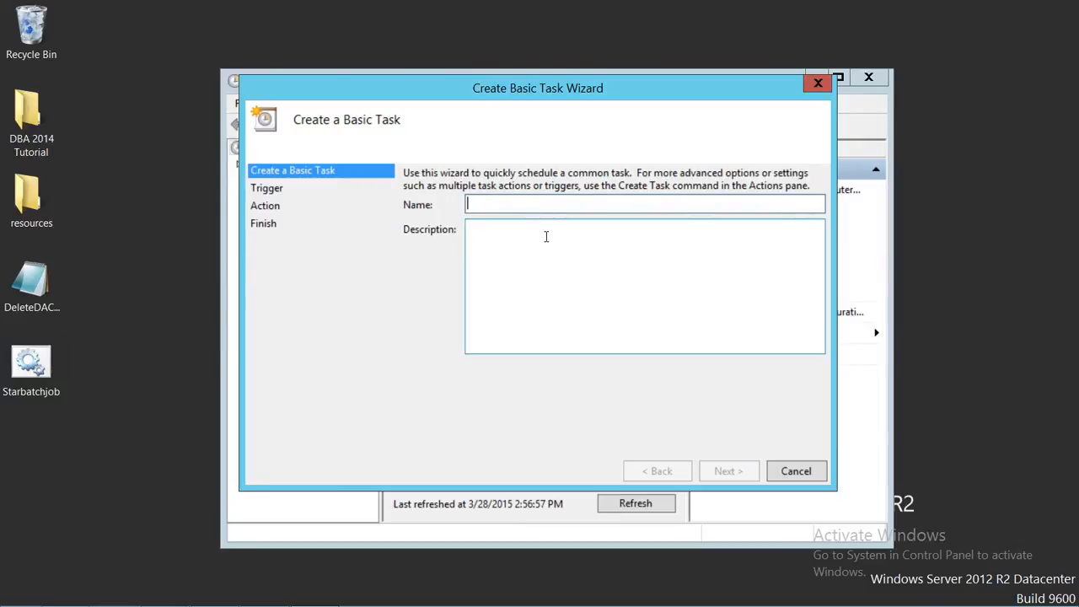
type("StartSQ")
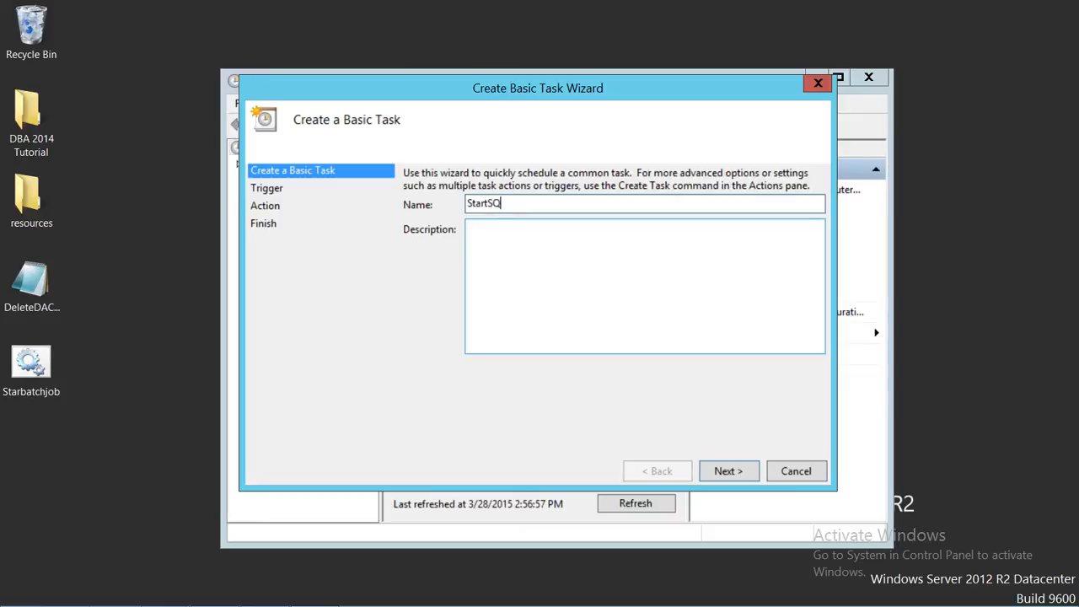
type("LJob")
left_click(731, 469)
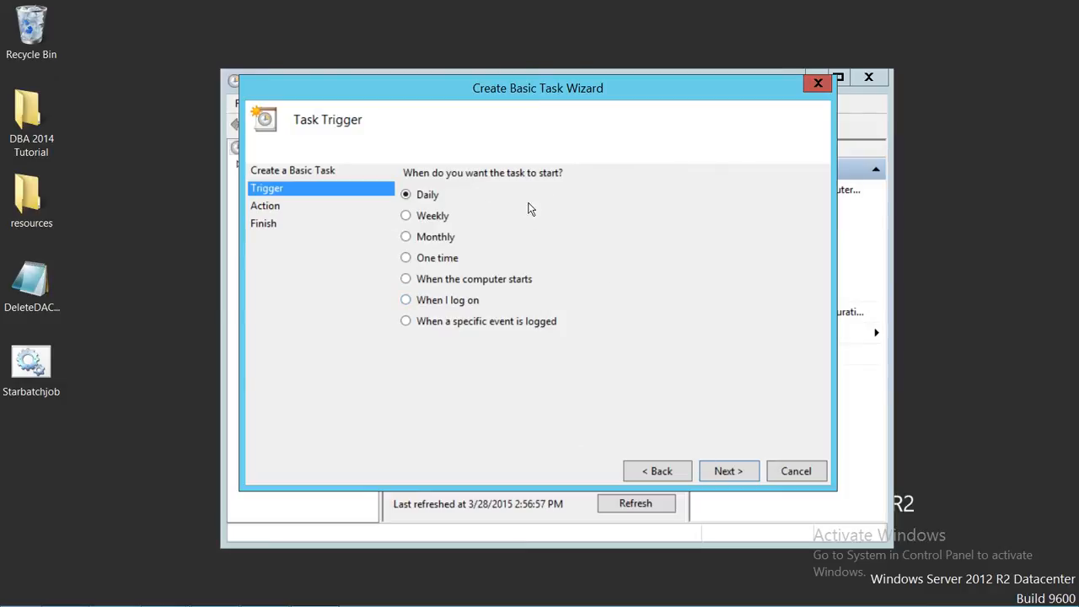
Accept the Daily trigger recurring every 1 day and Start a program as the task's action.
left_click(729, 471)
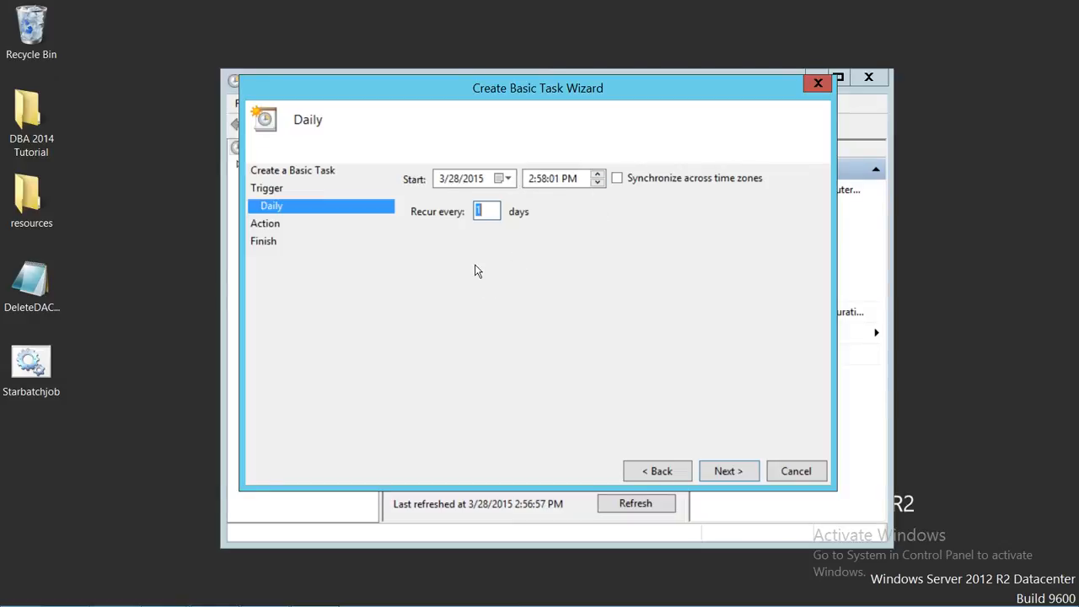
left_click(731, 474)
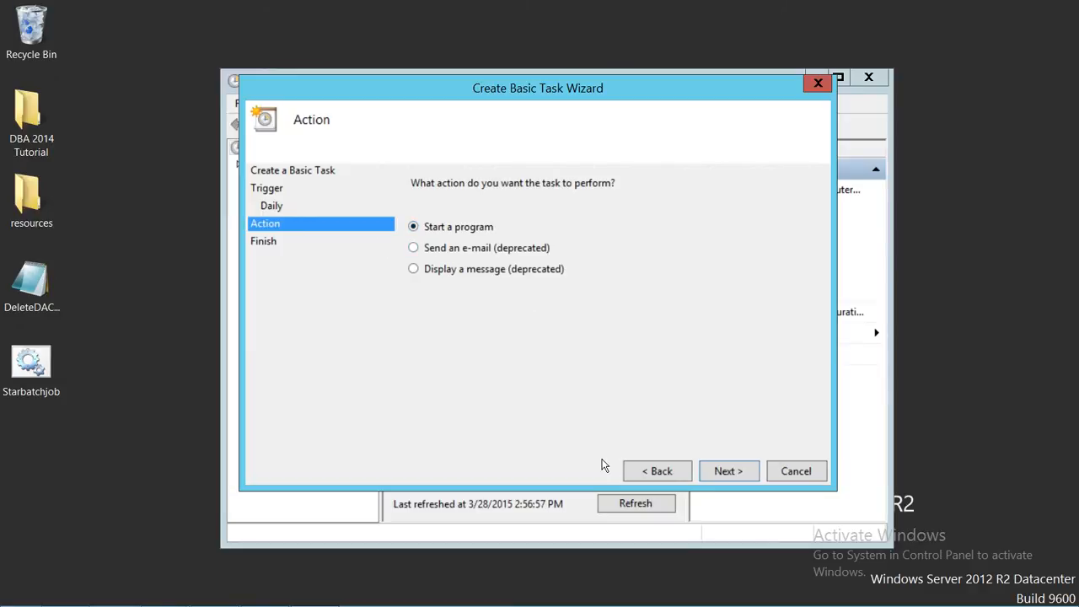
left_click(725, 473)
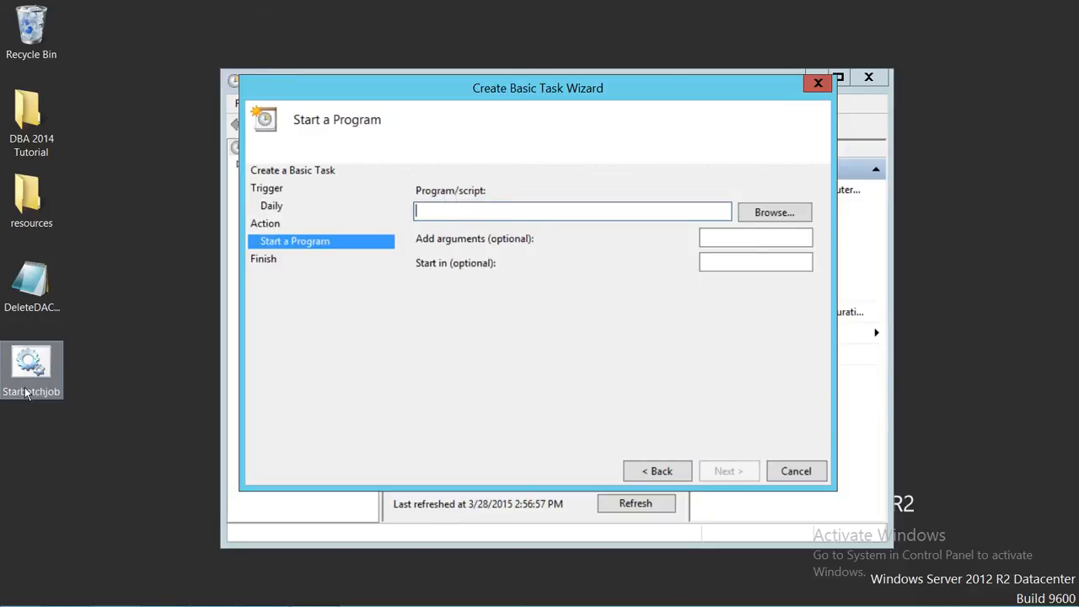
Choose the Starbatchjob batch file on the Desktop as the program the task starts.
left_click(777, 214)
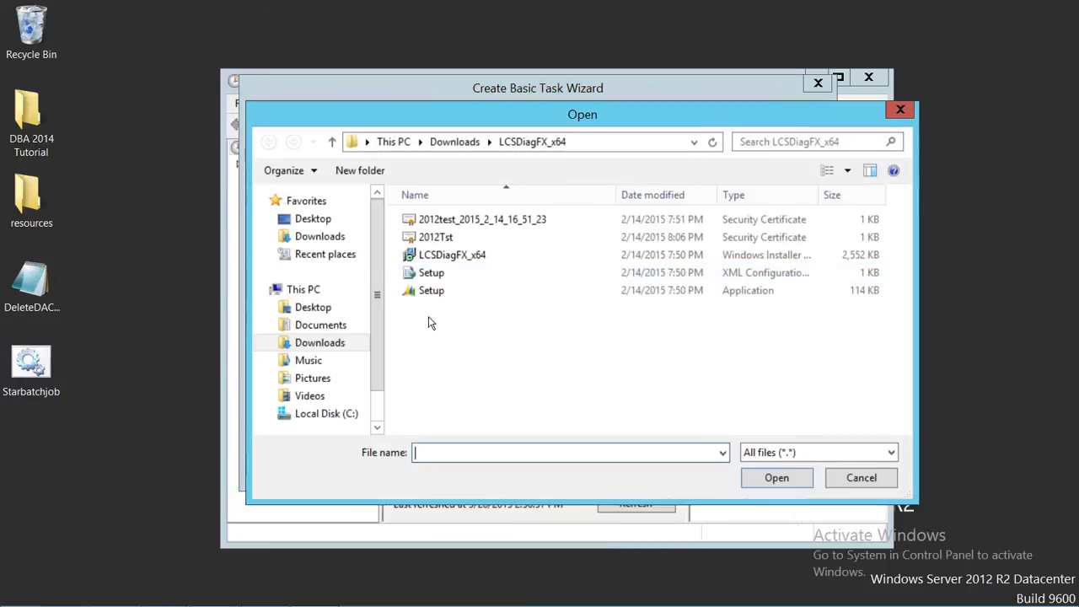
scroll(377, 337, "down", 1)
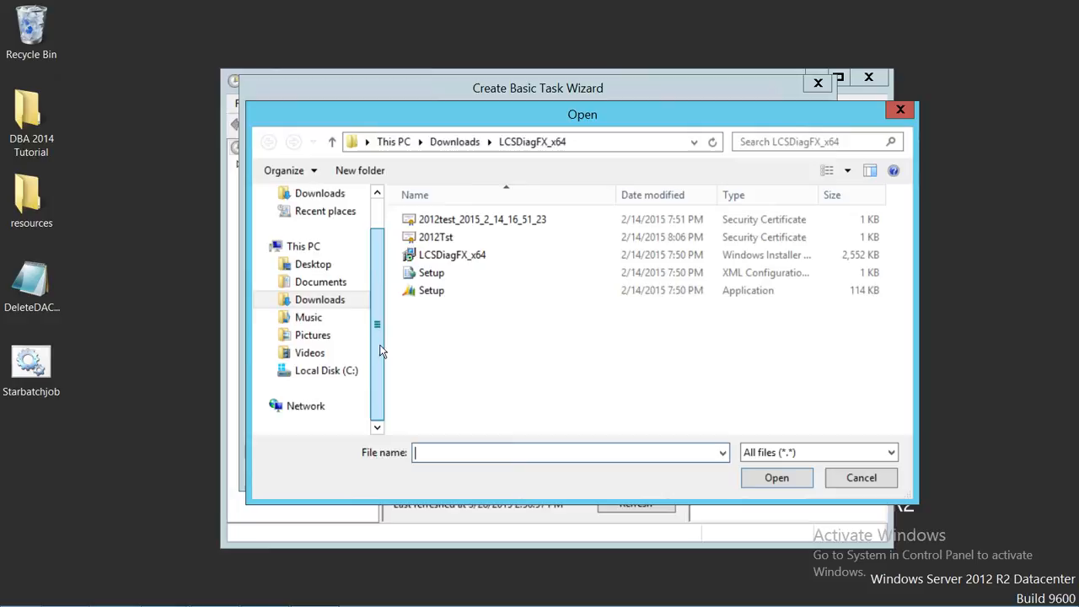
left_click(342, 373)
left_click(319, 264)
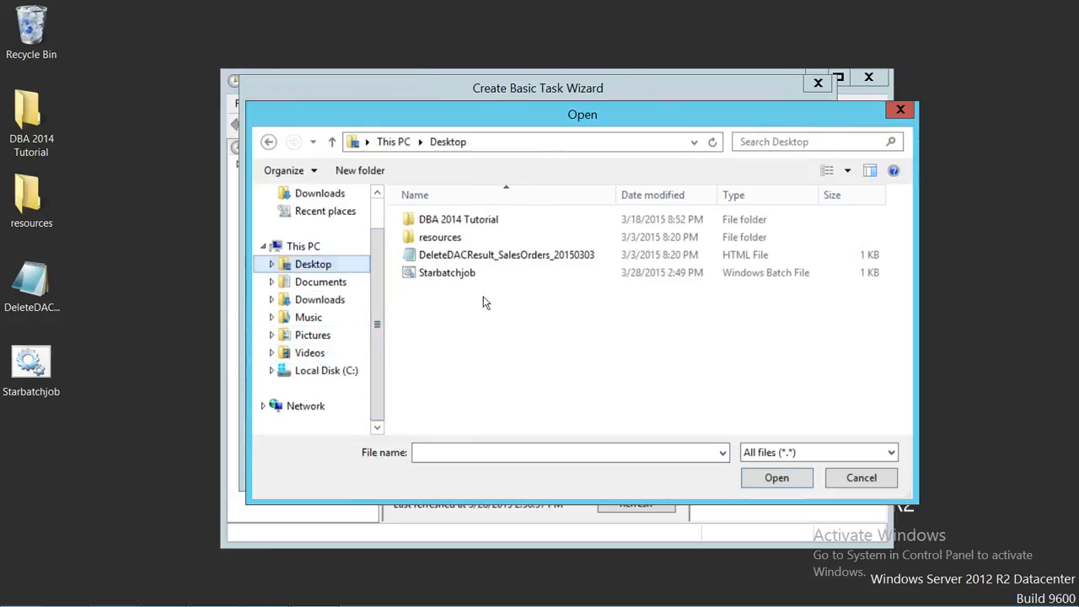
left_click(463, 279)
double_click(479, 280)
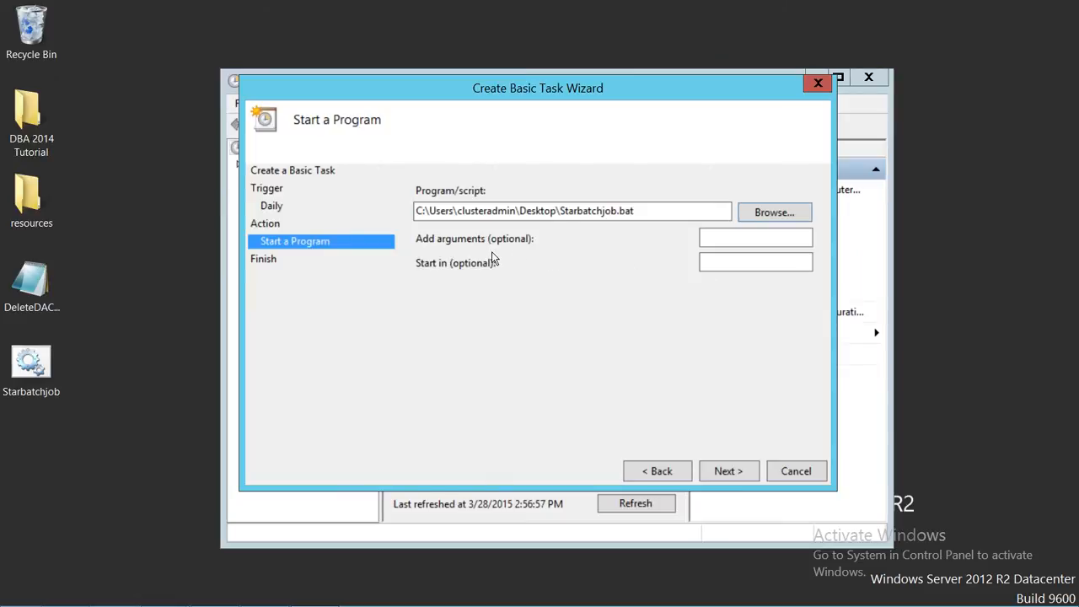
Leave the optional arguments empty and finish creating the StartSQLJob basic task.
left_click(722, 237)
left_click(753, 473)
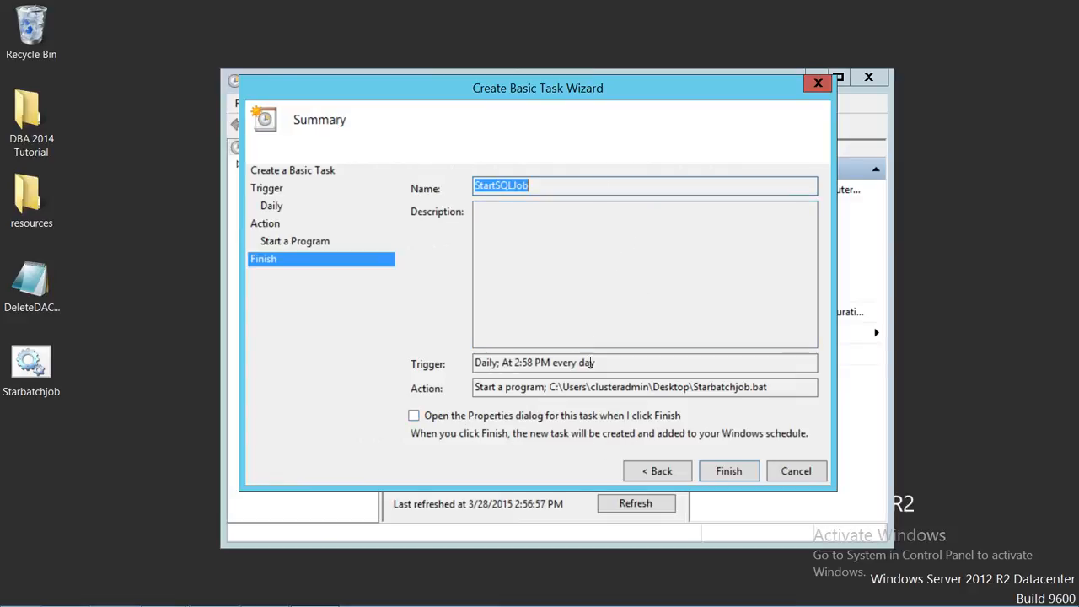
left_click(728, 471)
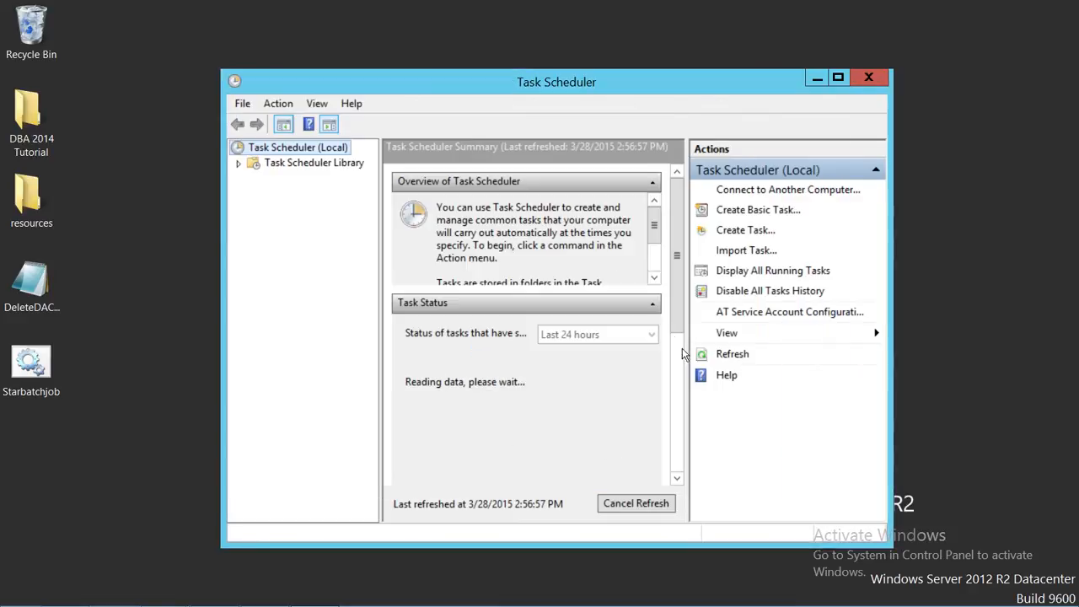
Refresh the Task Scheduler (Local) node after creating the task.
left_click(240, 164)
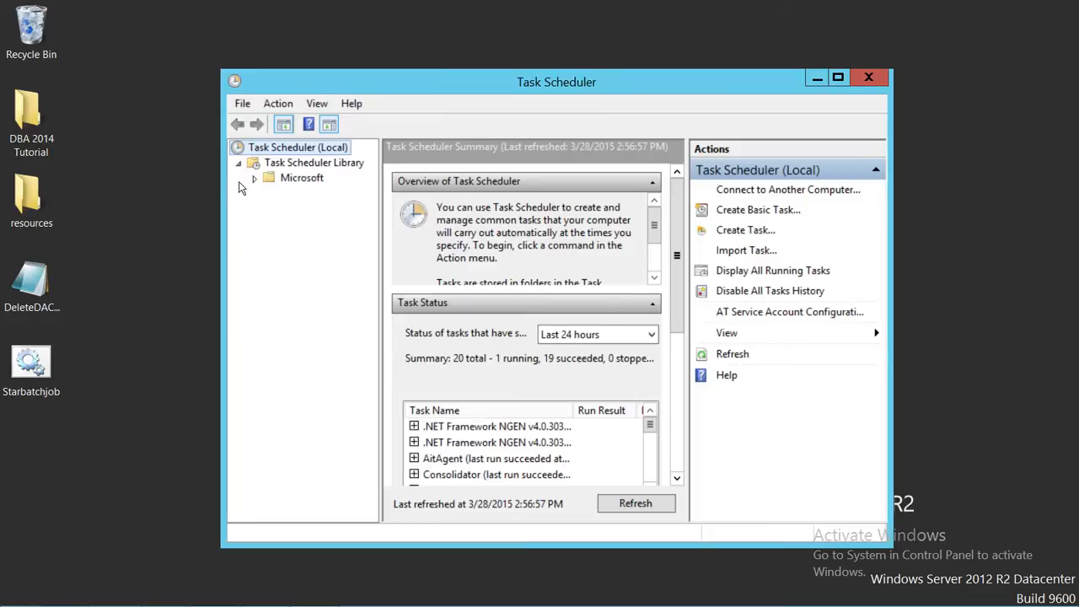
right_click(324, 162)
right_click(308, 147)
left_click(388, 315)
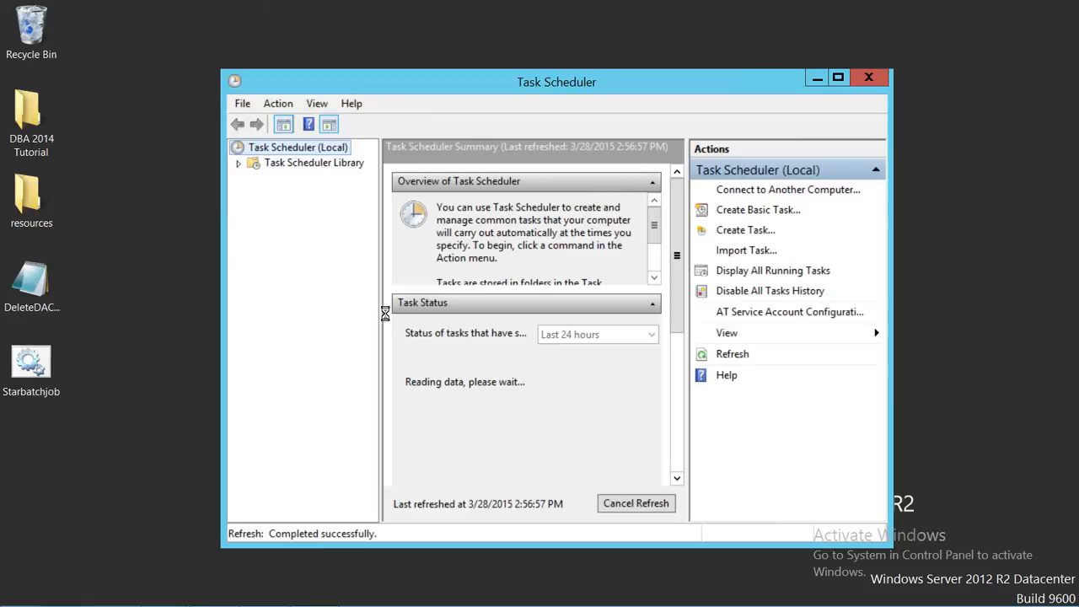
Look through the Microsoft and Windows folders of the Task Scheduler Library for the new task in a widened tree pane.
left_click(239, 163)
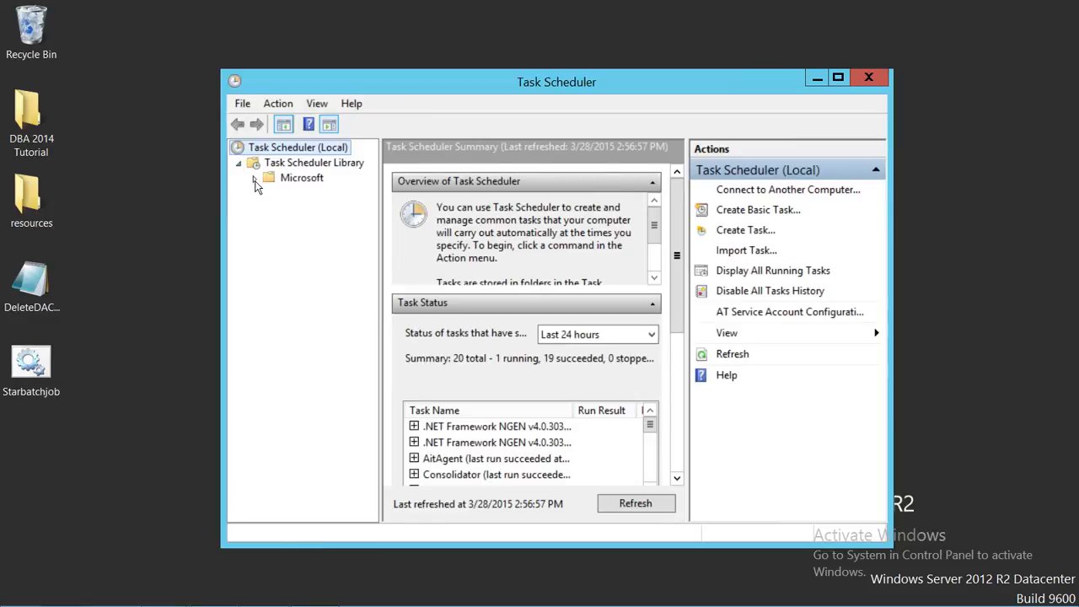
left_click(255, 178)
left_click(270, 194)
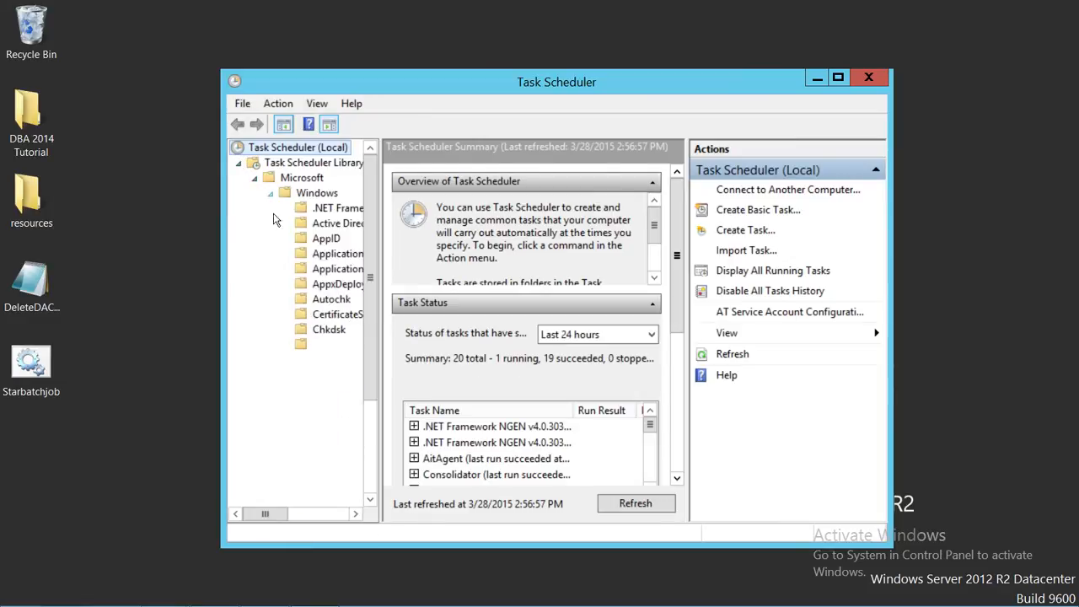
left_click_drag(378, 236, 456, 230)
left_click(257, 180)
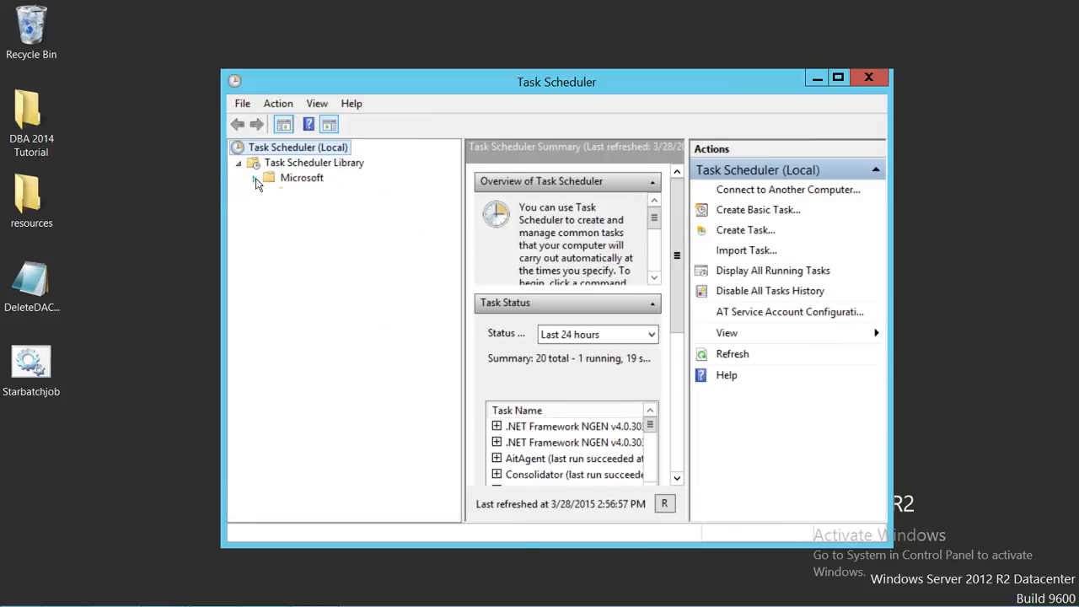
List the tasks of the Task Scheduler Library in a maximized window with a wider Name column.
left_click(295, 165)
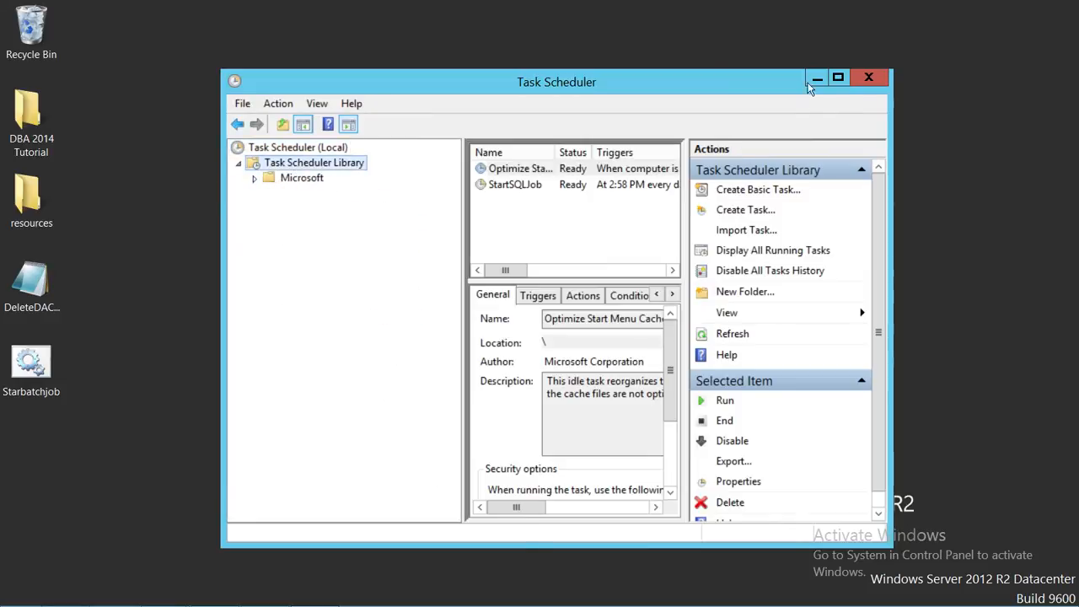
left_click(839, 78)
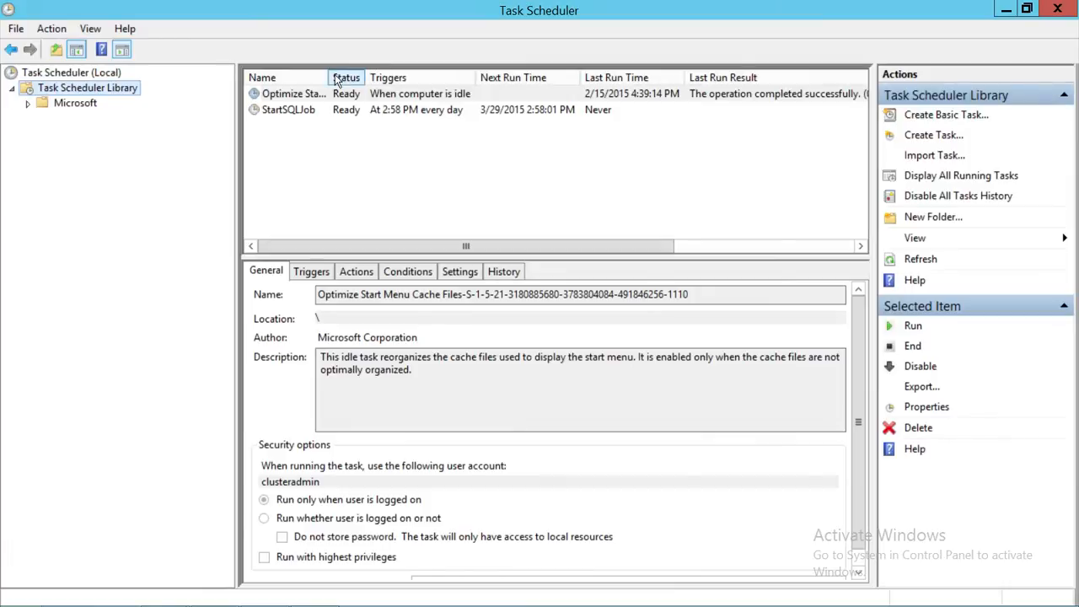
left_click_drag(336, 78, 422, 77)
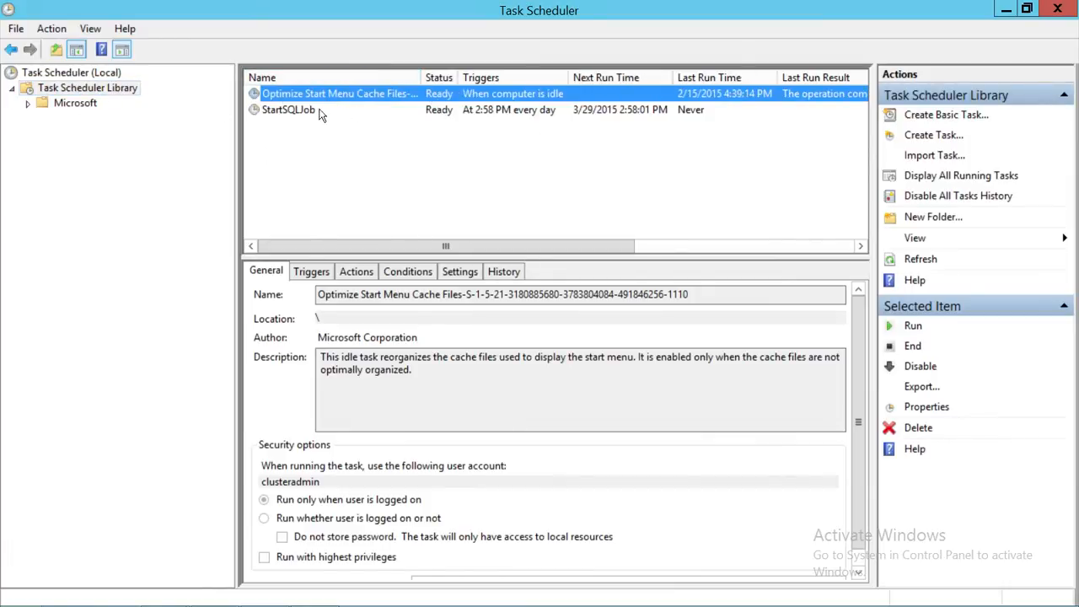
Run the StartSQLJob task on demand from the Task Scheduler Library.
left_click(292, 113)
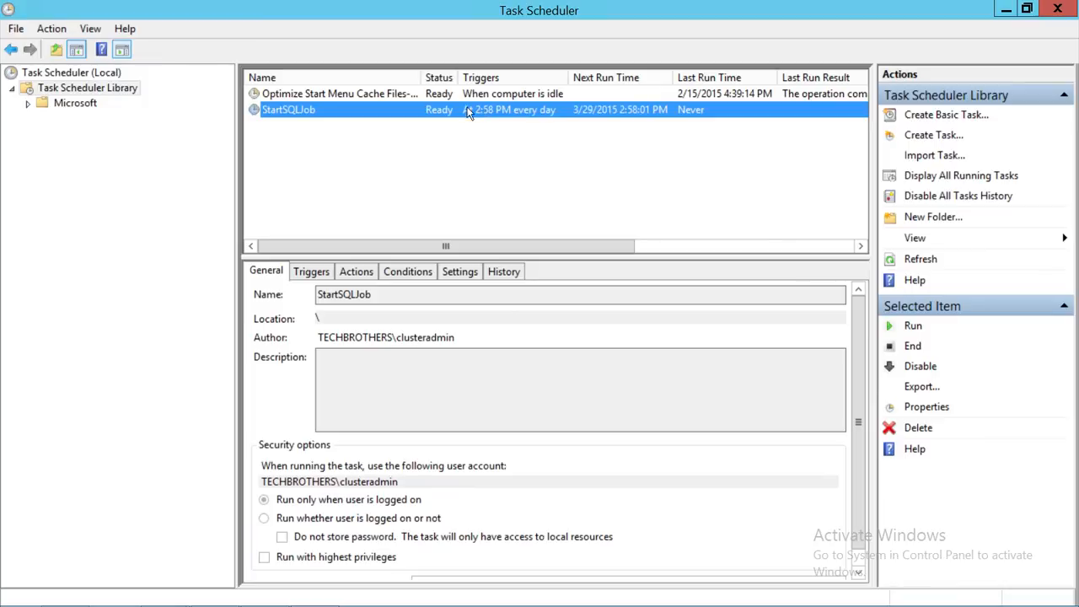
right_click(409, 110)
left_click(440, 122)
mouse_move(216, 605)
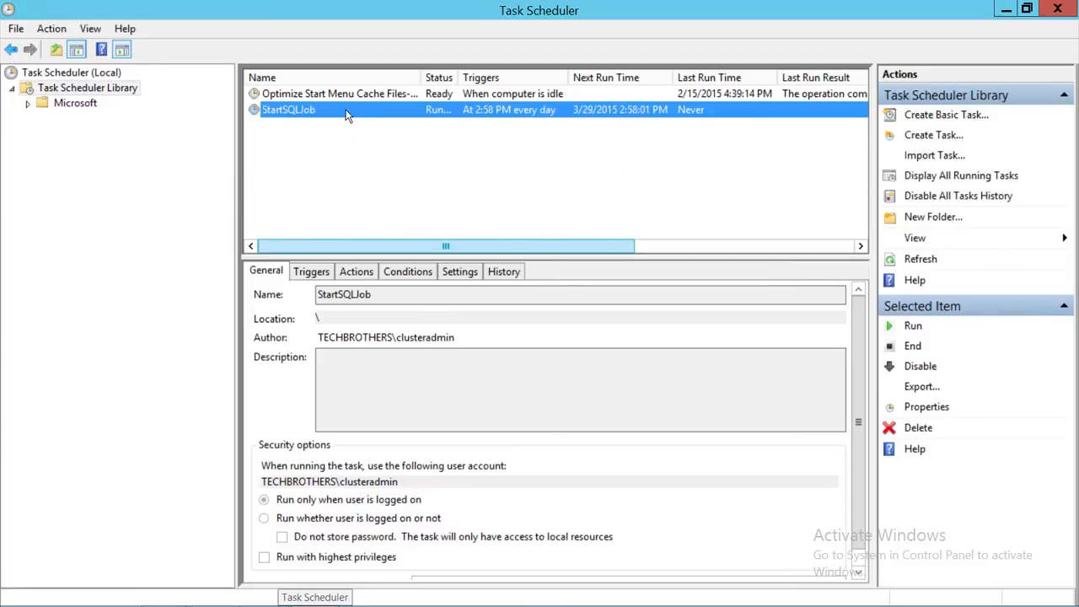
Examine the event history of the StartSQLJob task, widening the Level and Event ID columns.
right_click(380, 114)
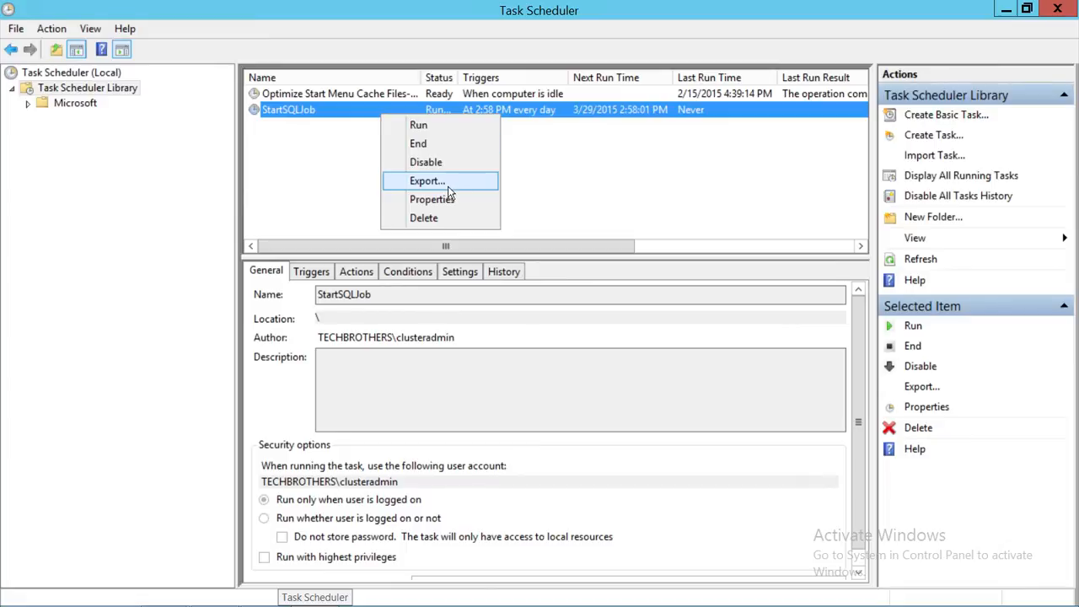
left_click(362, 173)
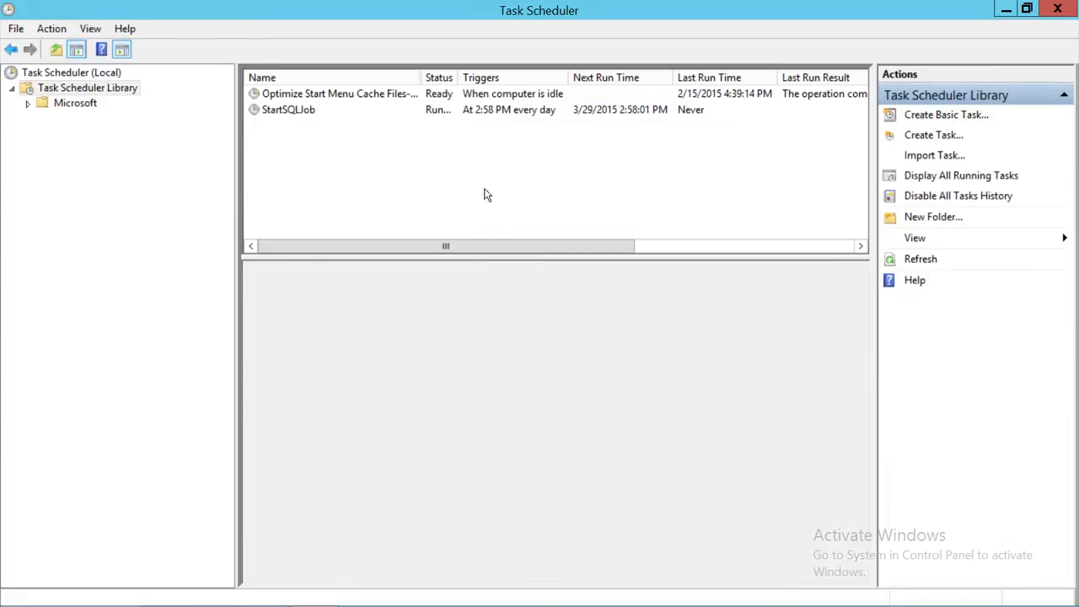
left_click(307, 110)
left_click(520, 270)
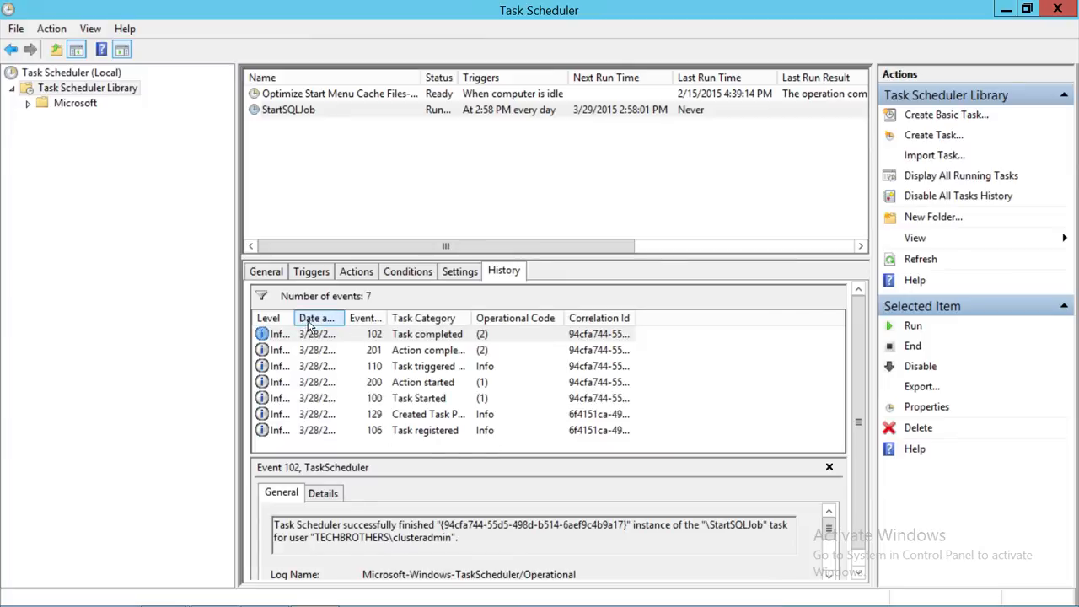
left_click_drag(296, 318, 366, 318)
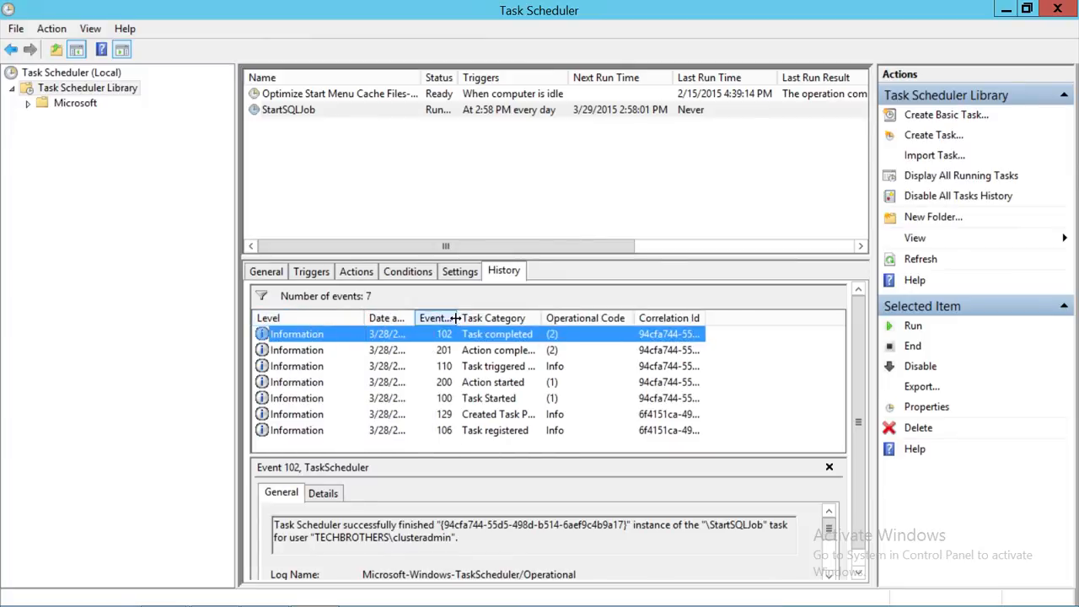
left_click_drag(455, 317, 487, 318)
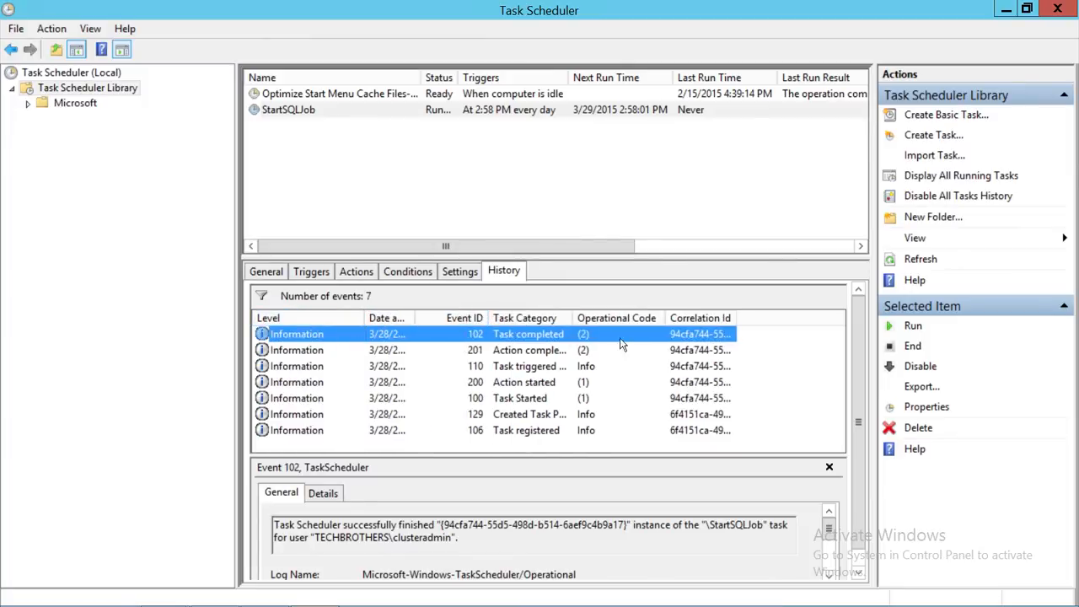
left_click(529, 114)
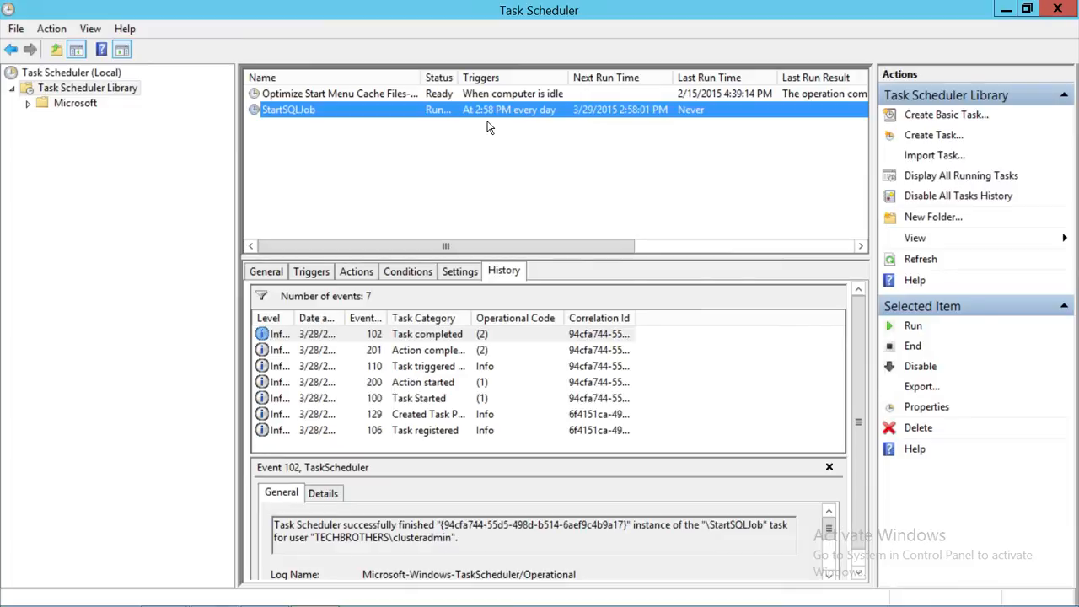
Check the job name passed to sp_start_job in the Starbatchjob batch file and minimize the file's window.
left_click(1003, 12)
right_click(55, 363)
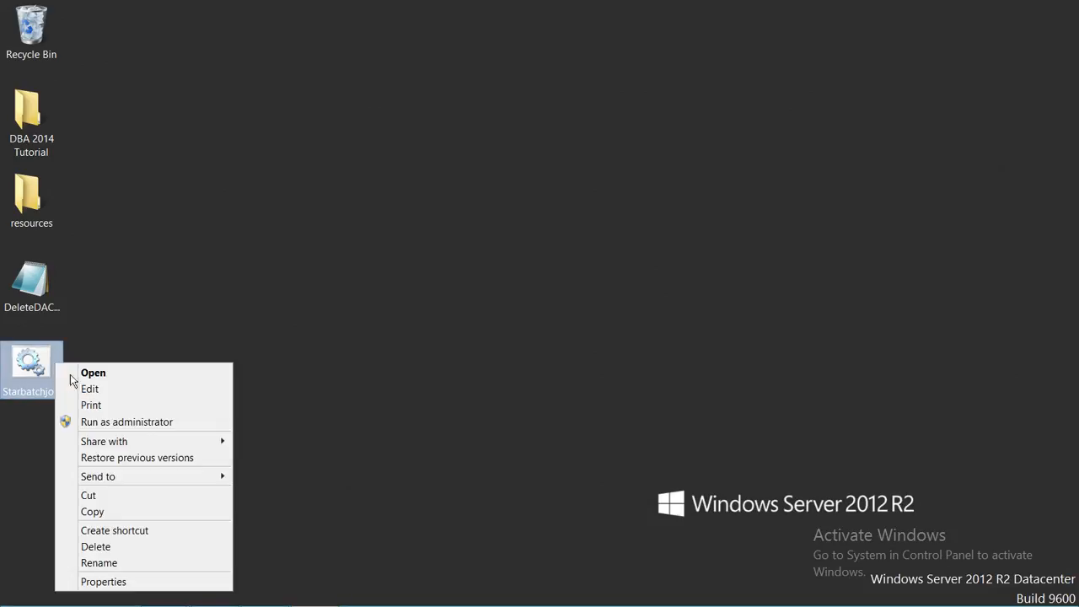
left_click(200, 388)
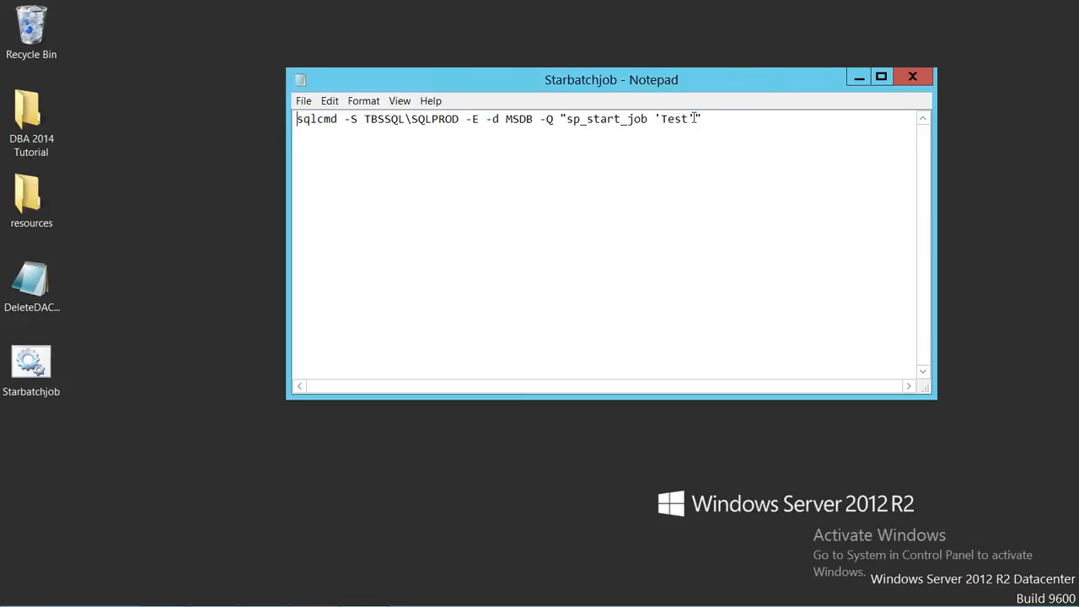
left_click_drag(695, 119, 662, 119)
left_click(840, 141)
left_click(859, 77)
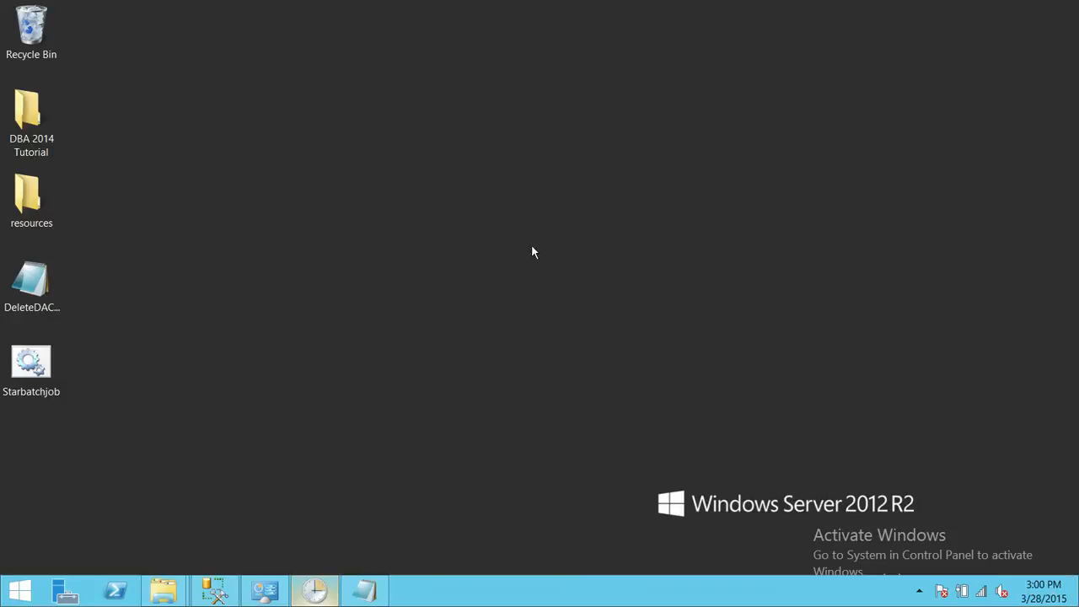
Switch to SQL Server Management Studio and look through the SQL Server Agent jobs in an enlarged details list.
left_click(214, 590)
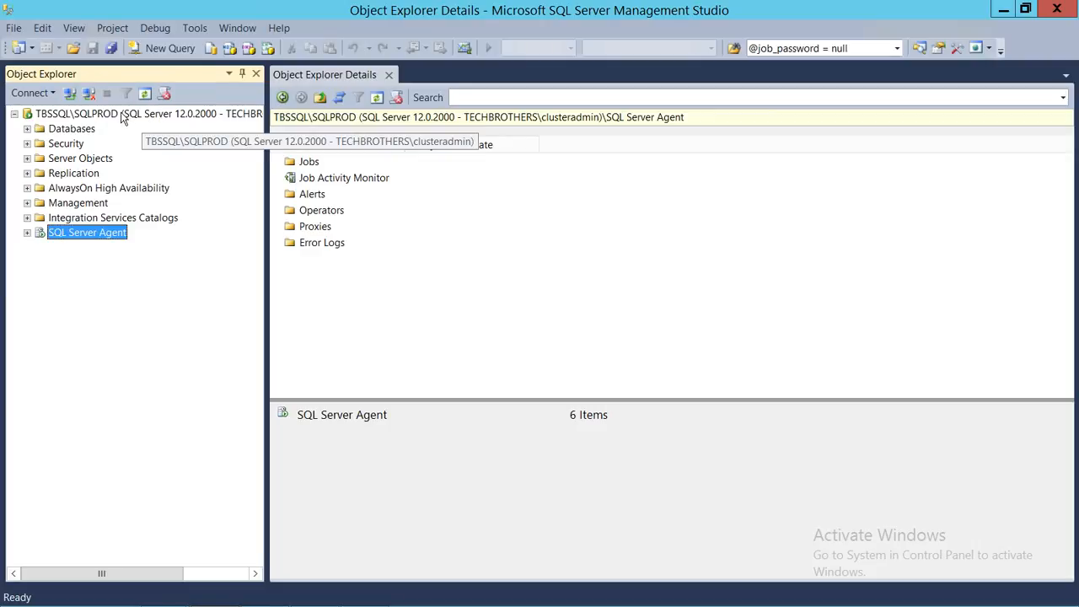
left_click(27, 233)
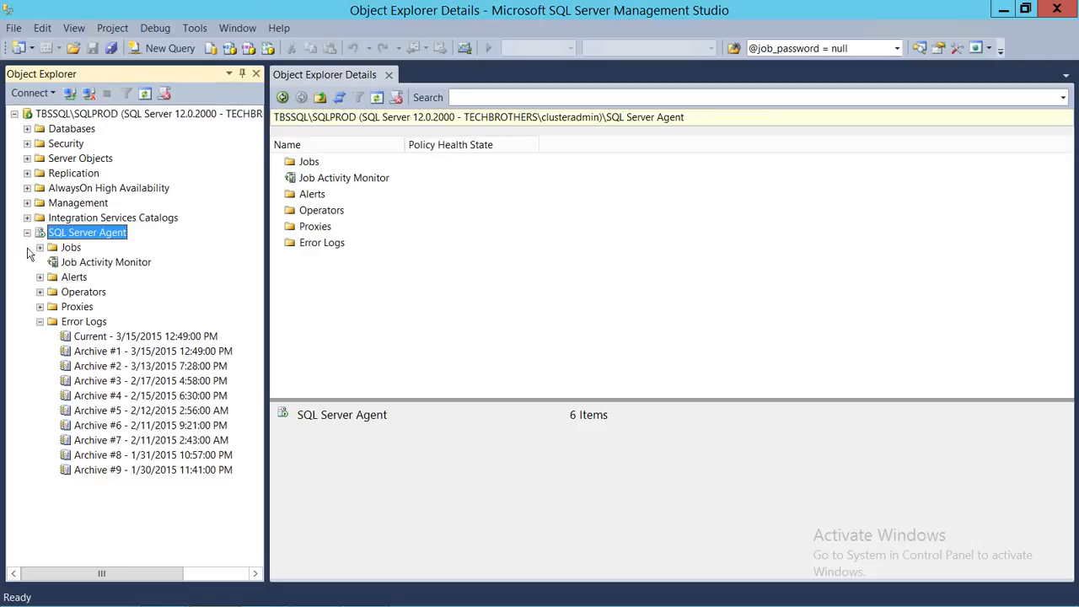
left_click(76, 250)
left_click(595, 408)
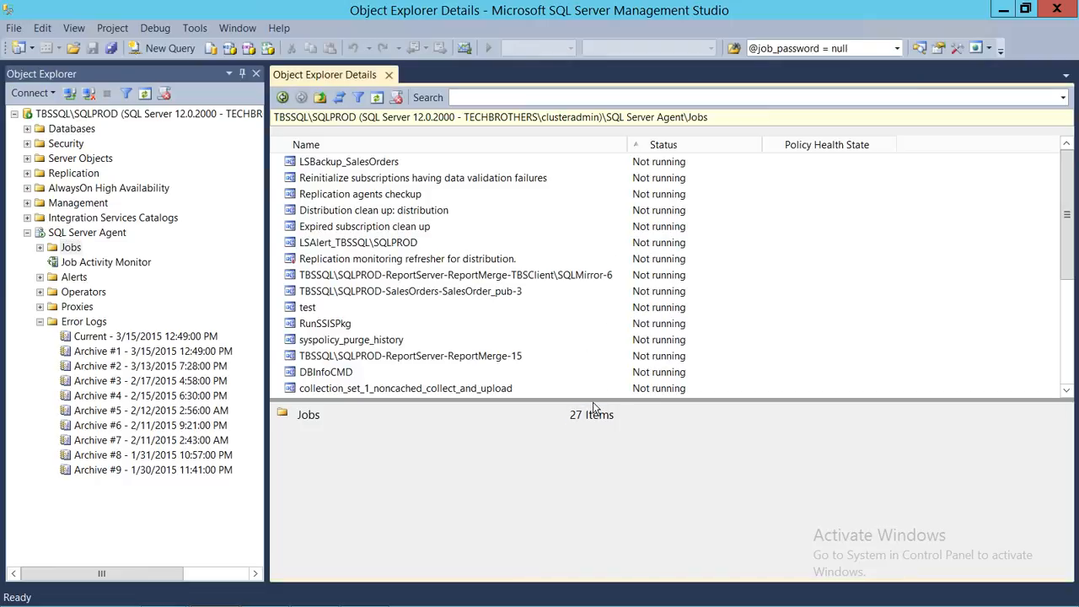
left_click_drag(593, 408, 595, 530)
left_click(376, 341)
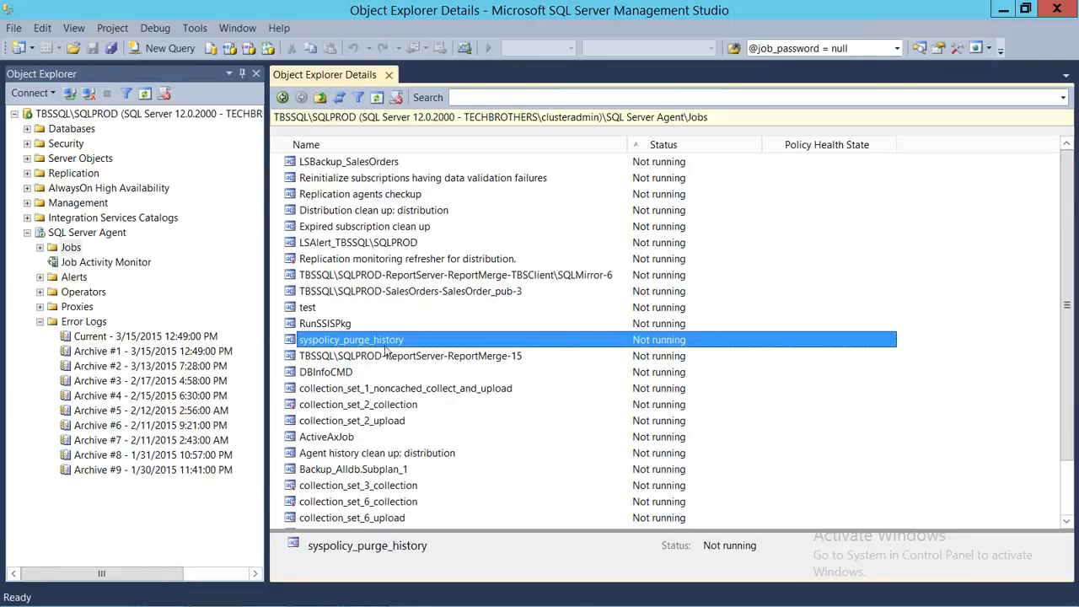
scroll(386, 352, "down", 2)
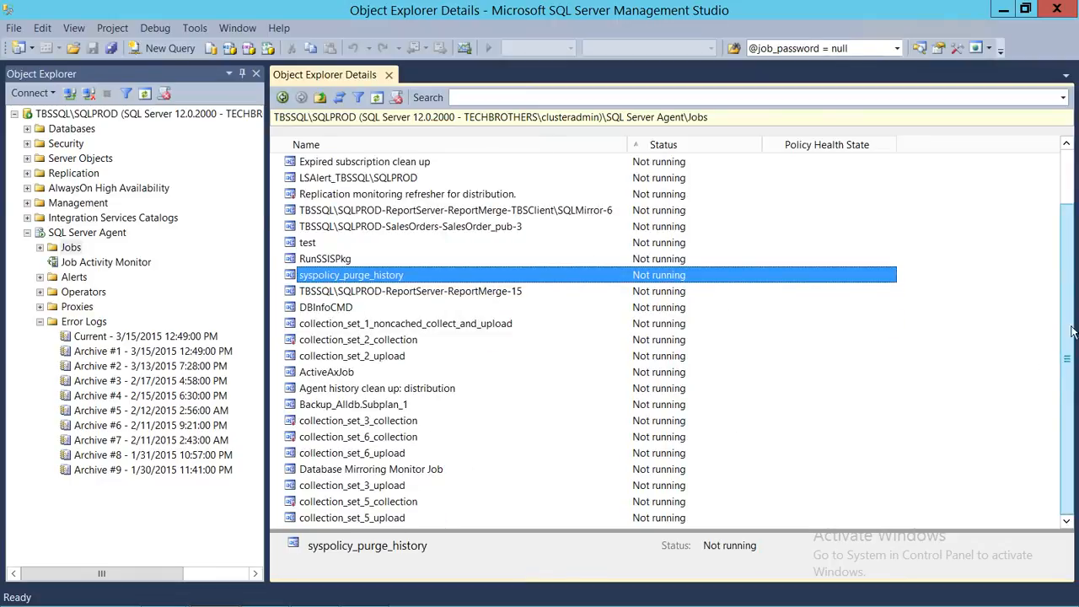
scroll(1073, 332, "up", 2)
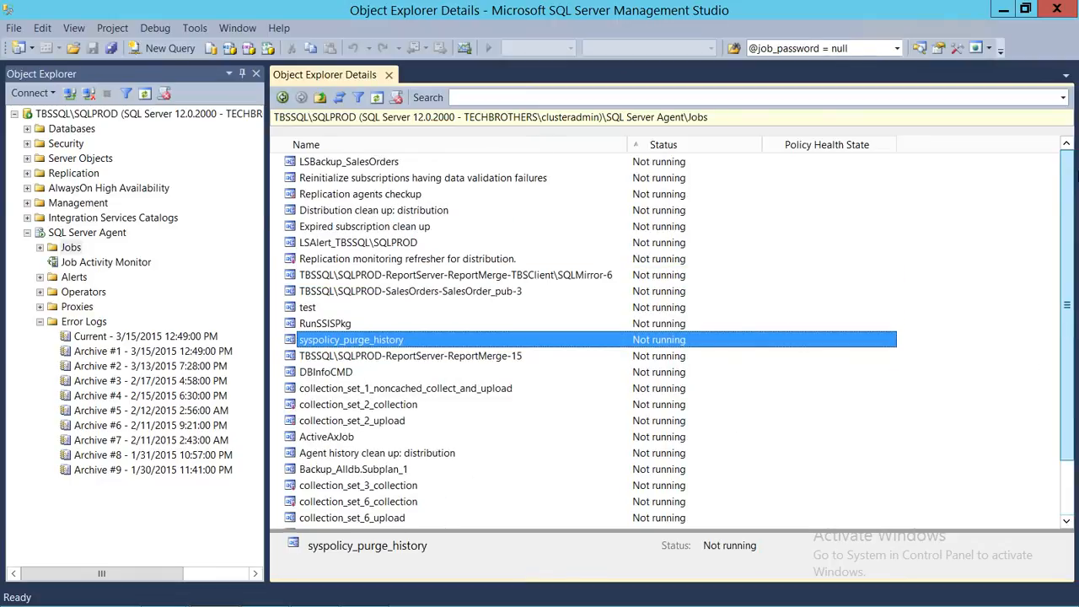
Review the history of the test job, including the step details of its latest run, and close the log viewer.
left_click(301, 309)
right_click(435, 307)
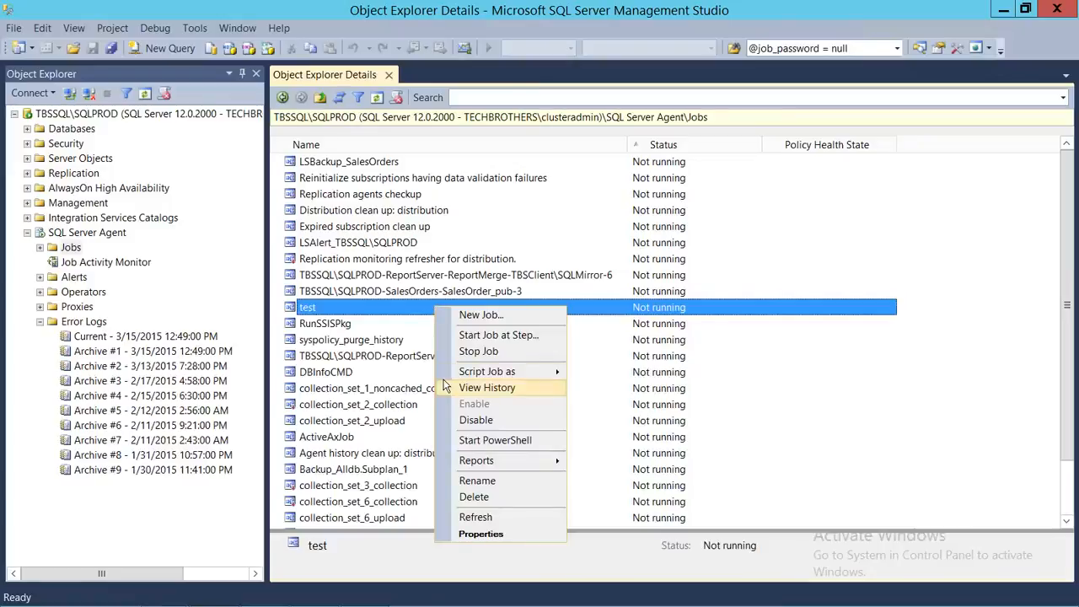
left_click(468, 387)
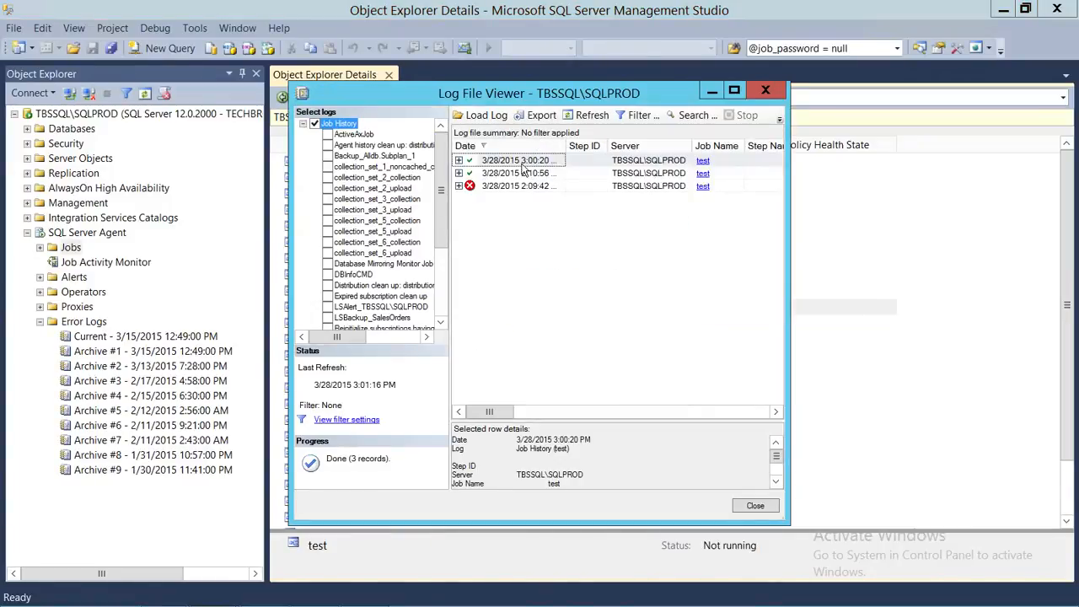
left_click(596, 147)
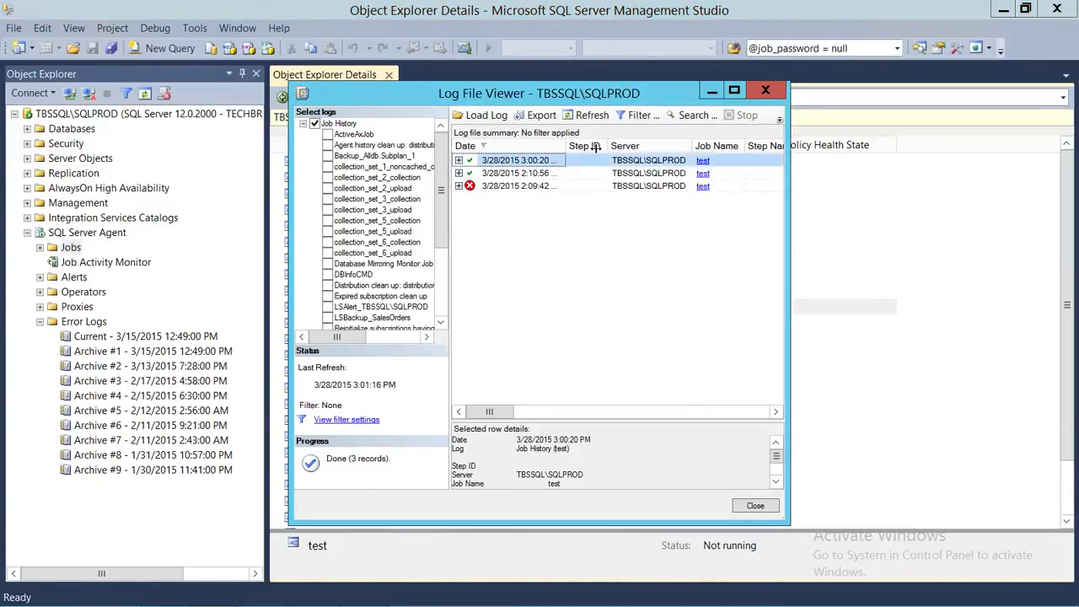
left_click_drag(566, 146, 596, 147)
left_click(459, 160)
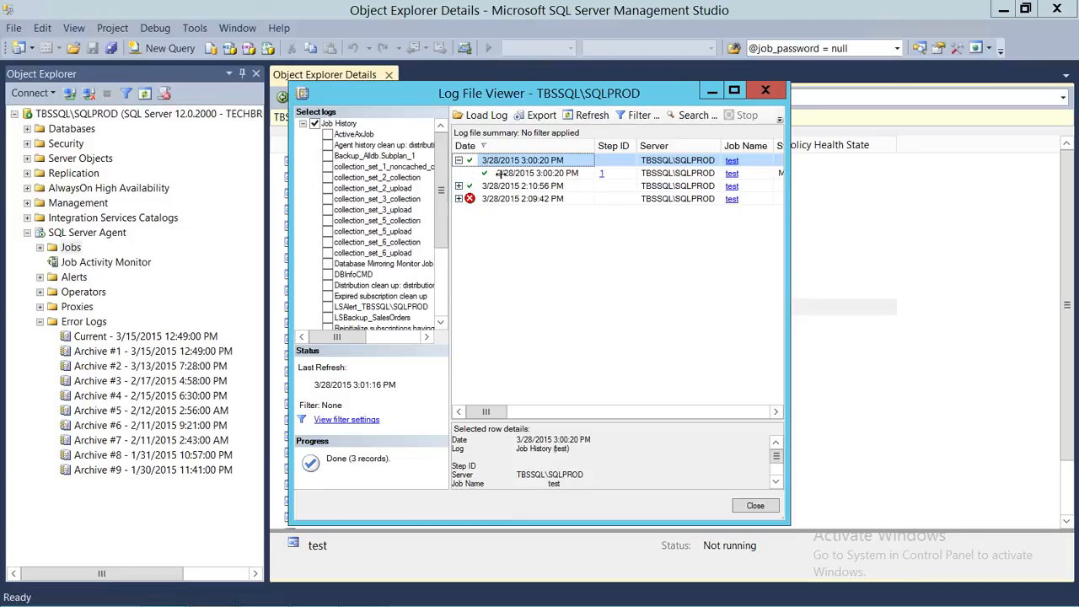
left_click(499, 173)
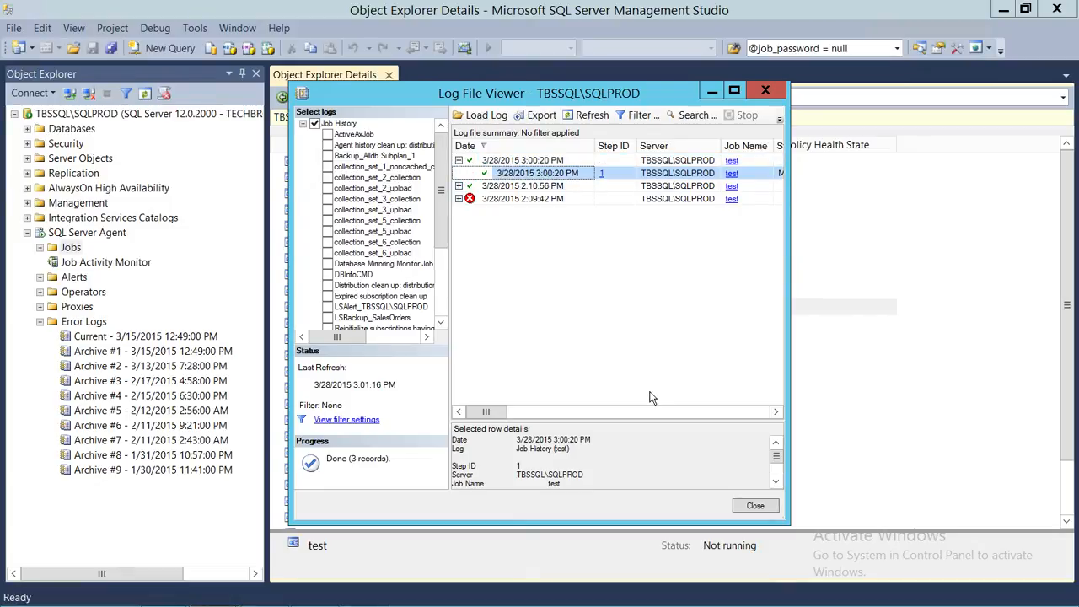
left_click(755, 506)
Reopen the Starbatchjob batch file for editing, and return from the remote server to the local TBS_MainScreen notes.
left_click(1003, 10)
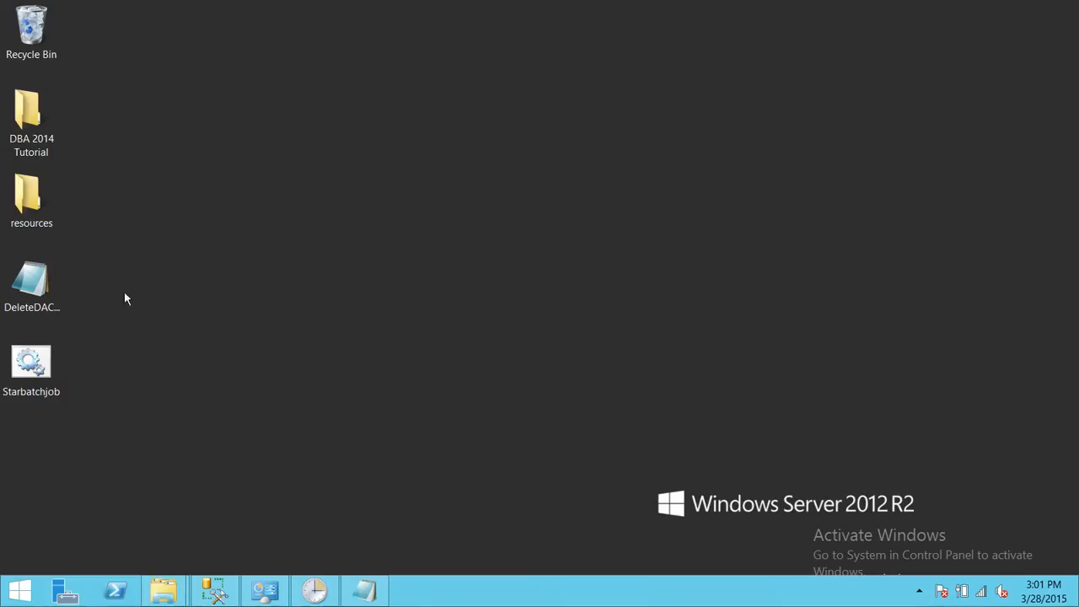
right_click(40, 373)
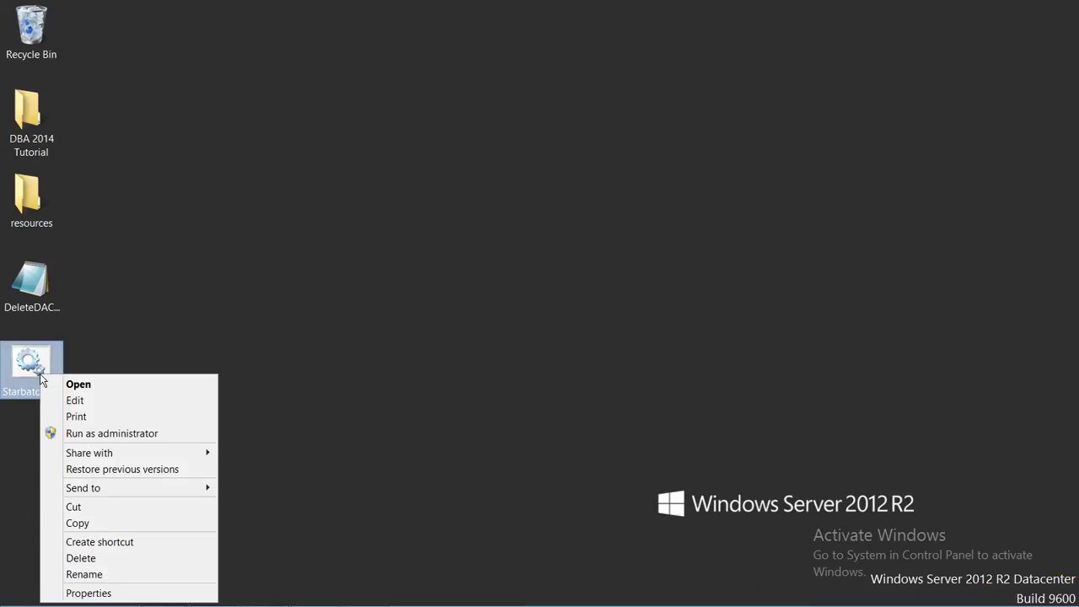
left_click(106, 402)
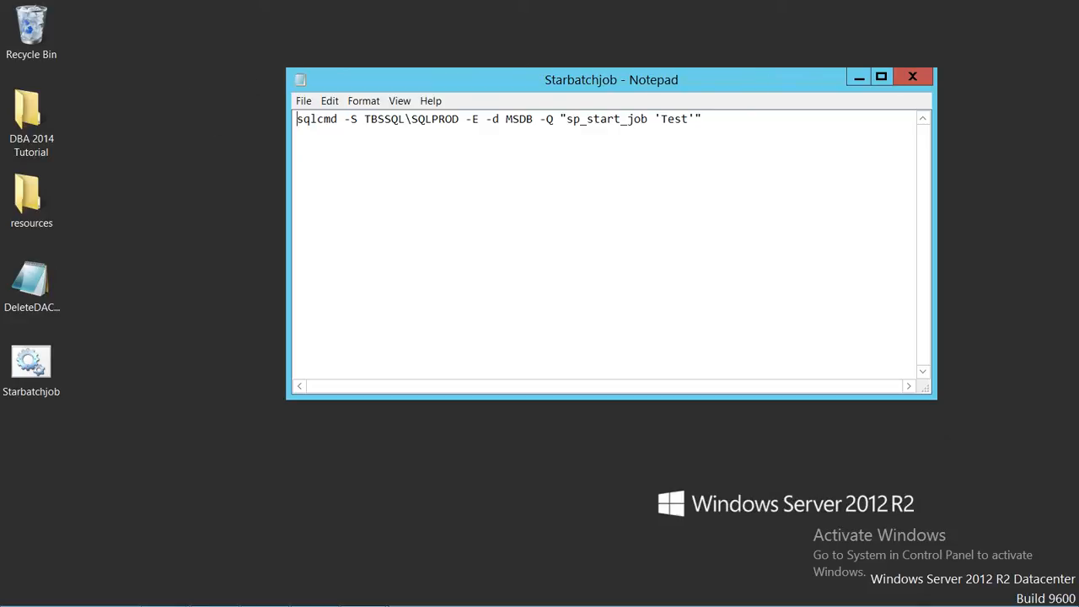
left_click(706, 12)
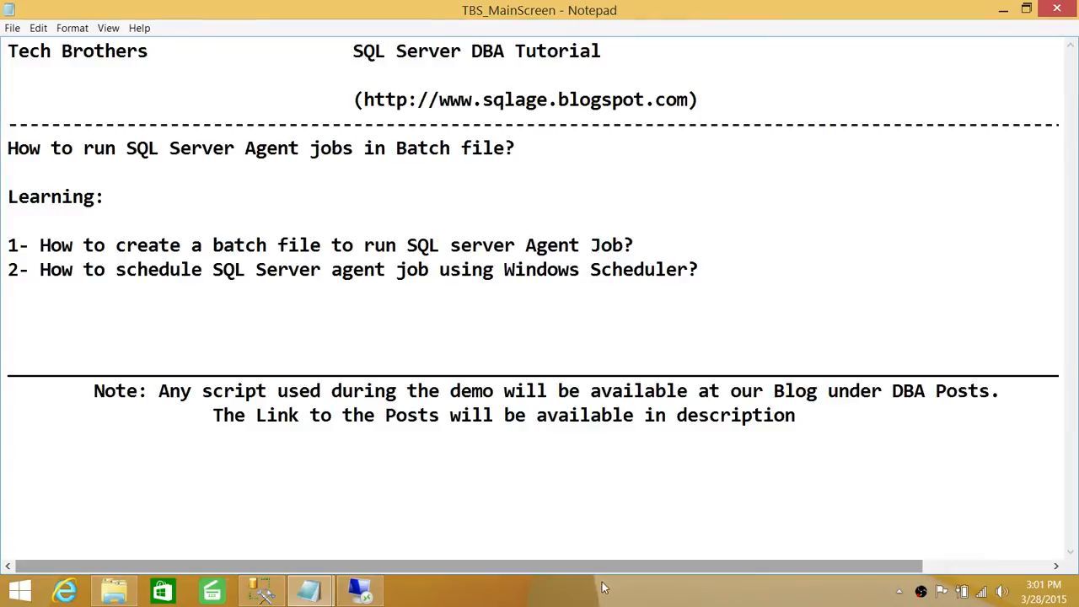